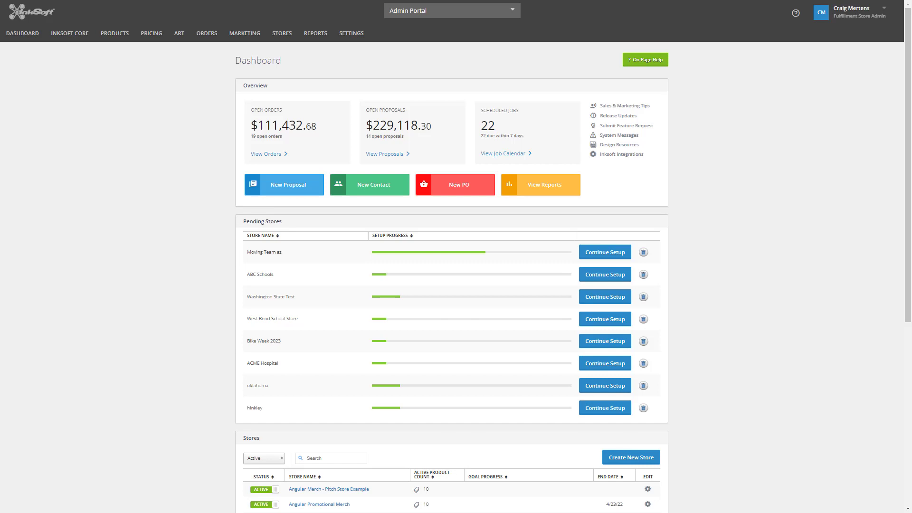
- Create a new public store named Central High School 2 with the directory central_high_school_2
{"action": "mouse_move", "coordinate": [281, 34]}
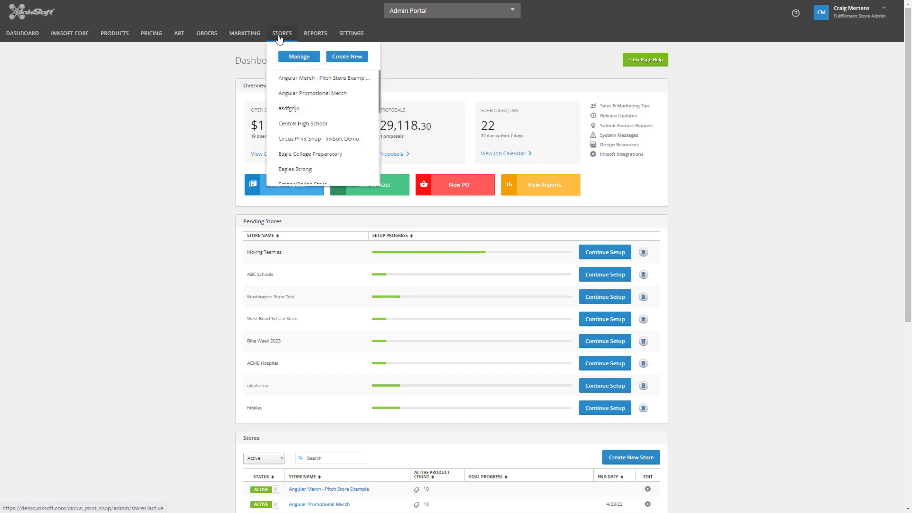
{"action": "left_click", "coordinate": [359, 58]}
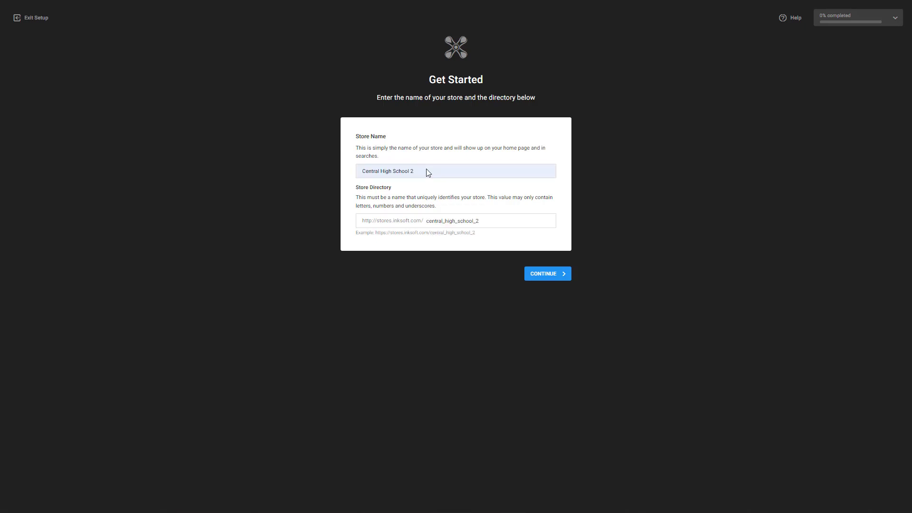
{"action": "key", "text": "Return"}
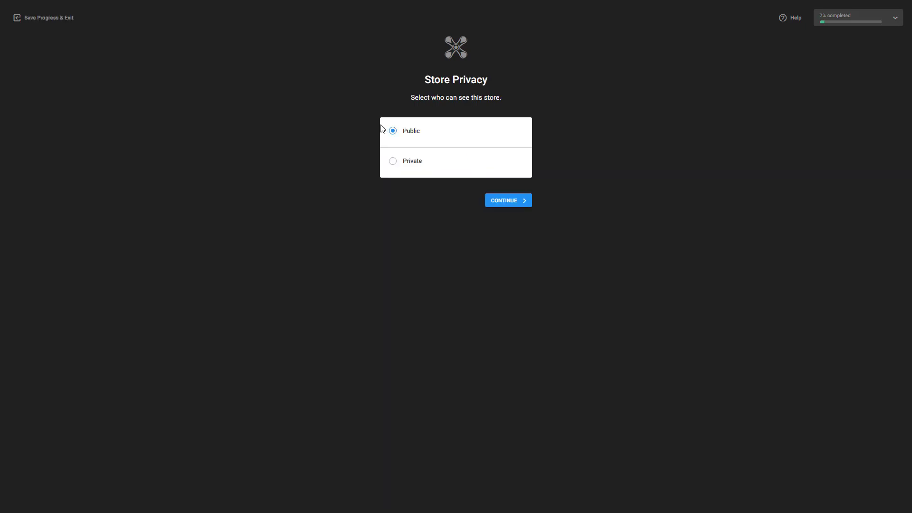
{"action": "left_click", "coordinate": [518, 201]}
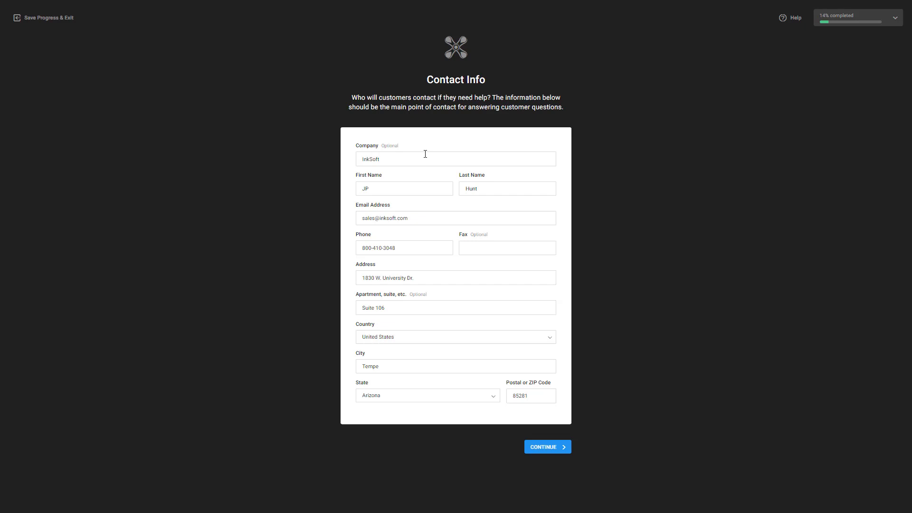
- Accept the prefilled contact info and skip the store branding uploads
{"action": "left_click", "coordinate": [563, 450]}
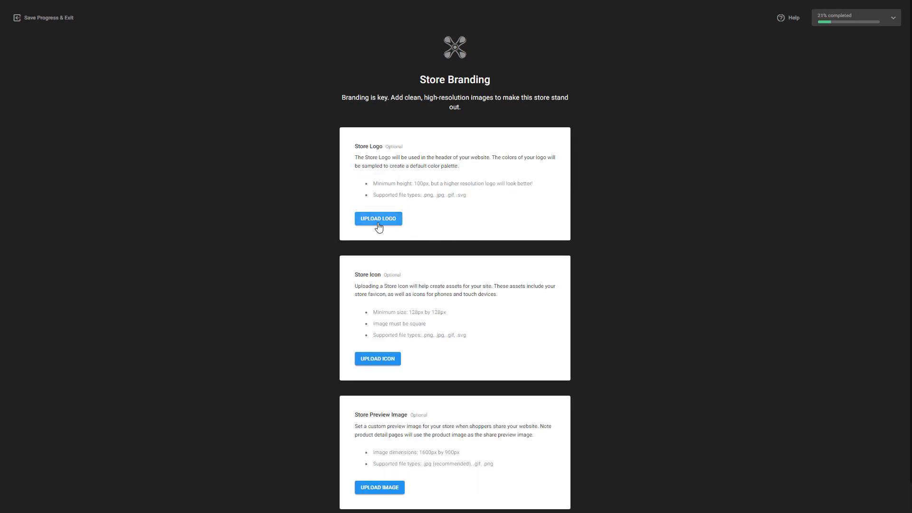
{"action": "scroll", "coordinate": [674, 394], "scroll_direction": "down", "scroll_amount": 1}
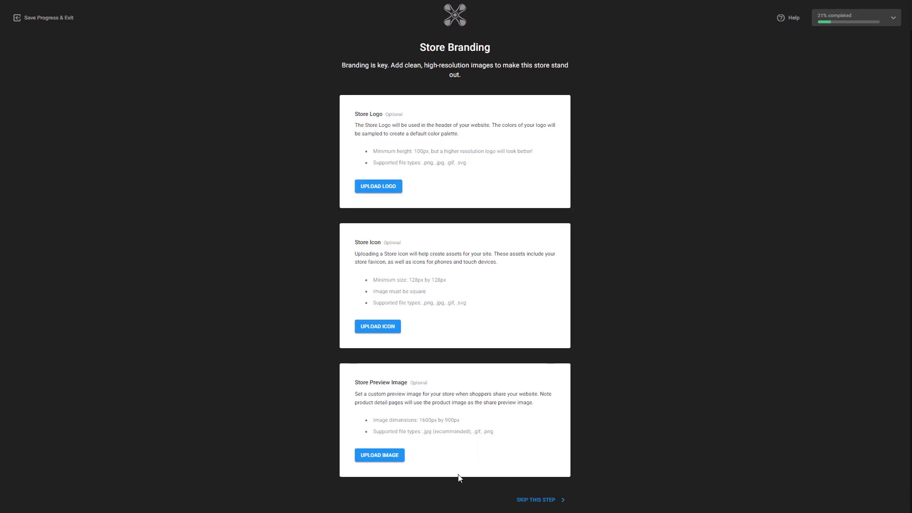
{"action": "left_click", "coordinate": [537, 499]}
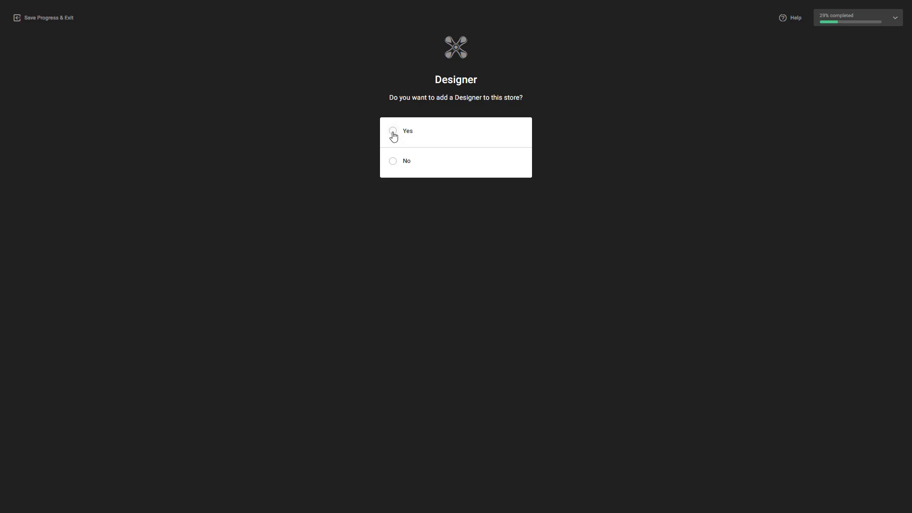
- Leave the Designer out of the store and keep the production schedule On Demand
{"action": "left_click", "coordinate": [393, 162]}
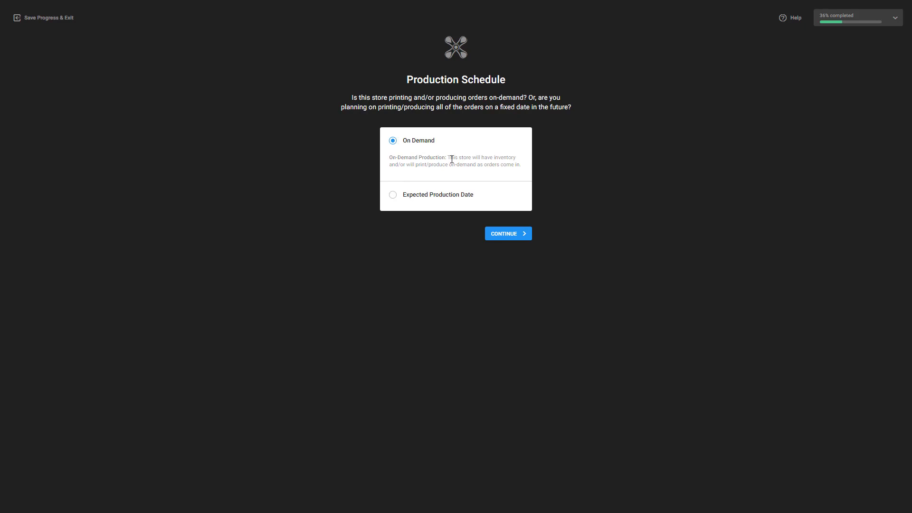
{"action": "key", "text": "Return"}
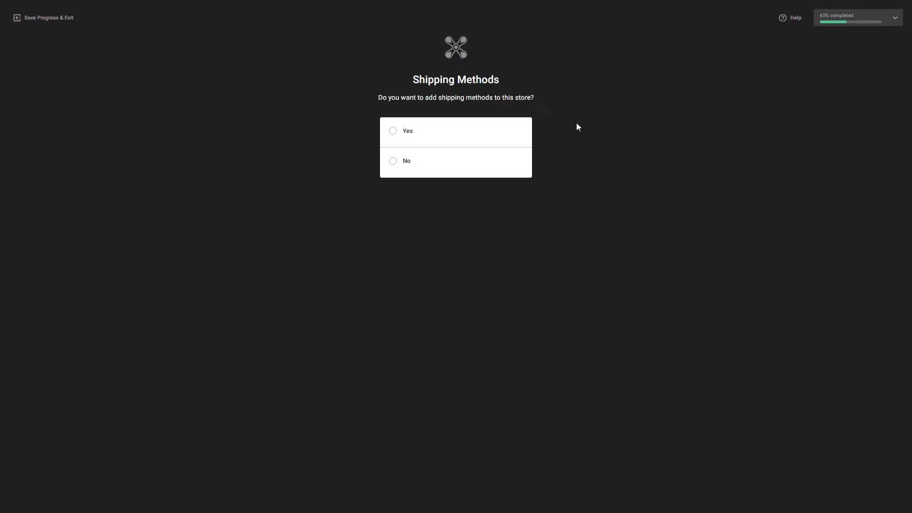
- Add the shipping methods UPS Next Day Air and Flat Rate Shipping by Item Count, and decline a pick up location
{"action": "left_click", "coordinate": [393, 132]}
{"action": "left_click", "coordinate": [509, 200]}
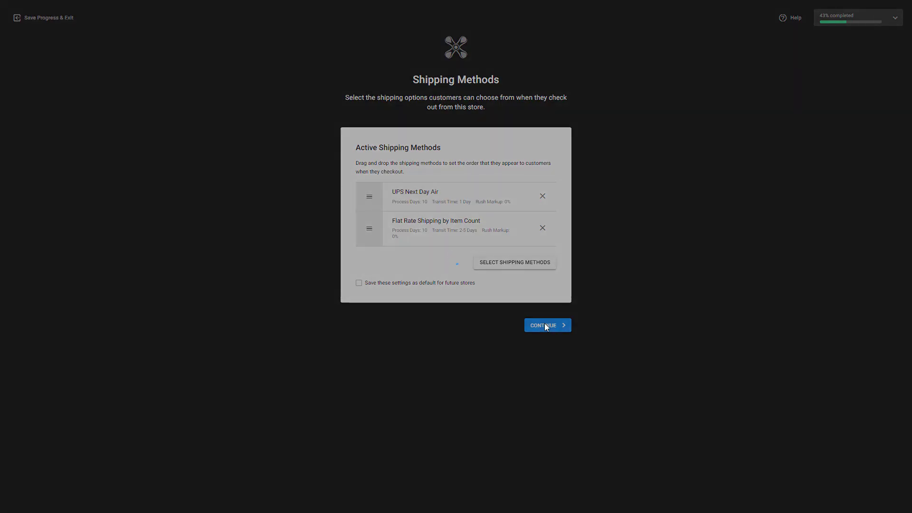
{"action": "left_click", "coordinate": [544, 323]}
{"action": "left_click", "coordinate": [393, 162]}
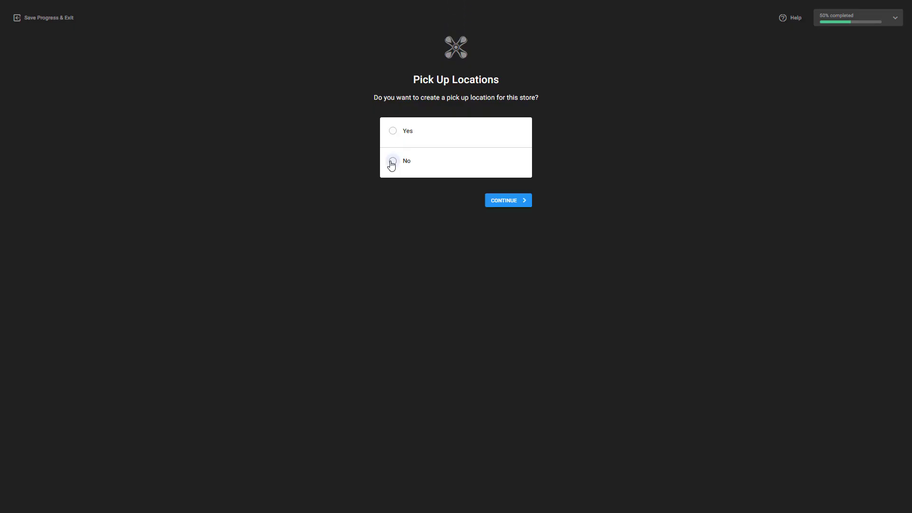
{"action": "left_click", "coordinate": [530, 203]}
- Require order approval for all orders in the checkout settings
{"action": "scroll", "coordinate": [499, 196], "scroll_direction": "down", "scroll_amount": 2}
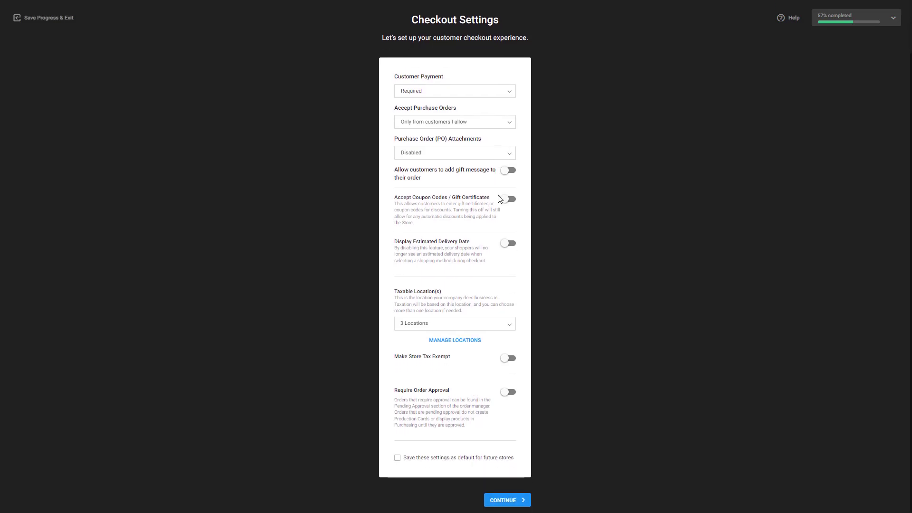
{"action": "left_click", "coordinate": [508, 392]}
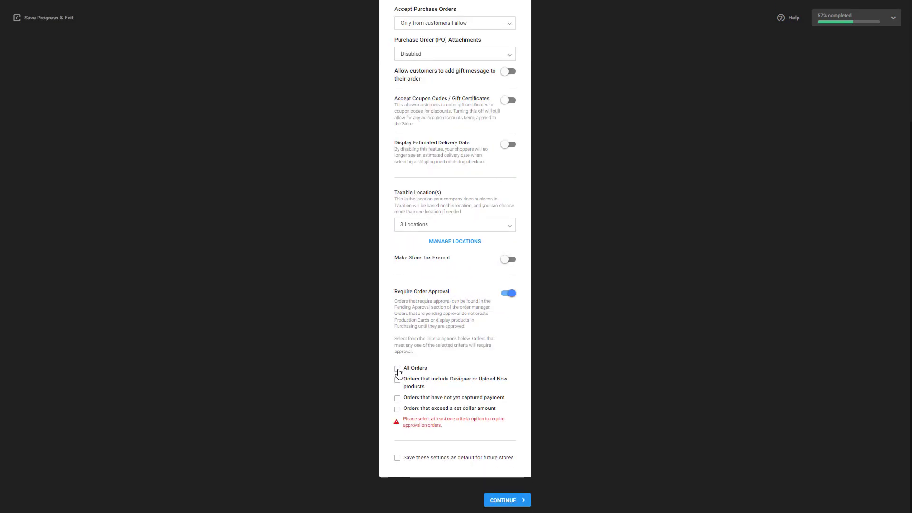
{"action": "left_click", "coordinate": [398, 370]}
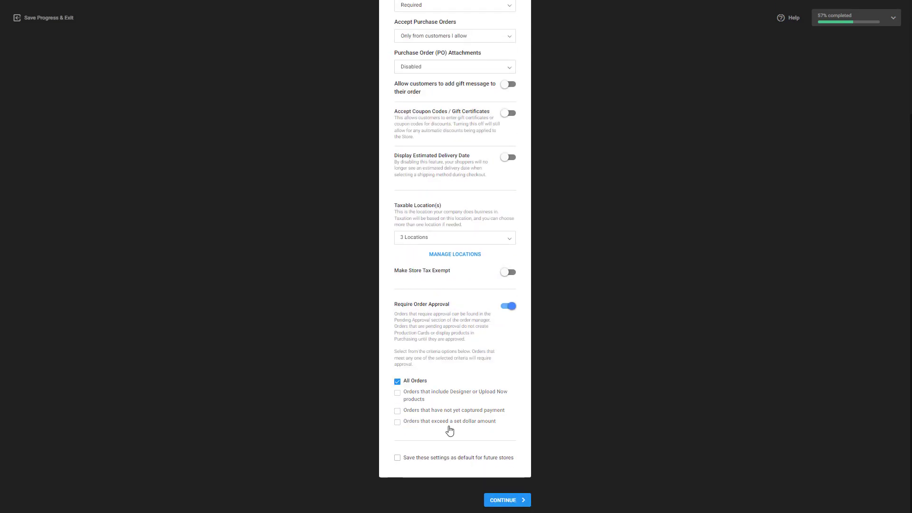
{"action": "left_click", "coordinate": [502, 500]}
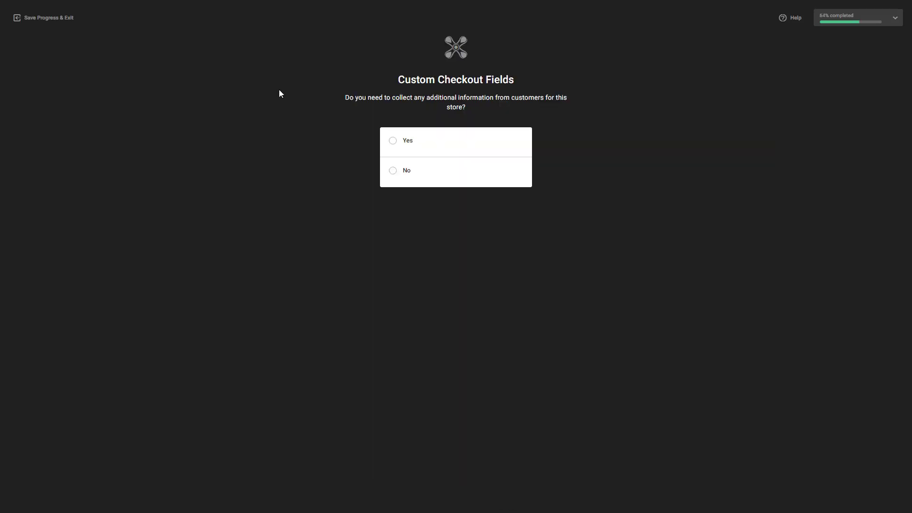
- Decline custom checkout fields and accept the prefilled store notifications and default store policies
{"action": "left_click", "coordinate": [404, 170]}
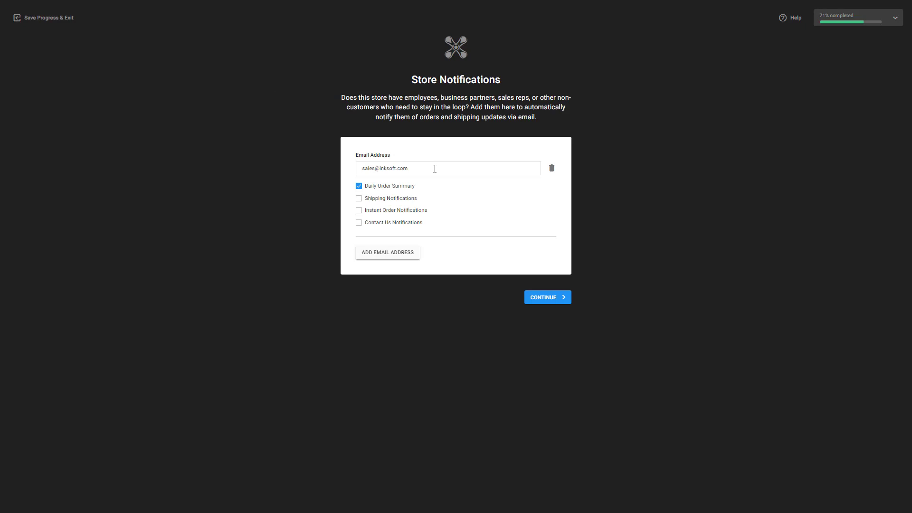
{"action": "left_click", "coordinate": [546, 297]}
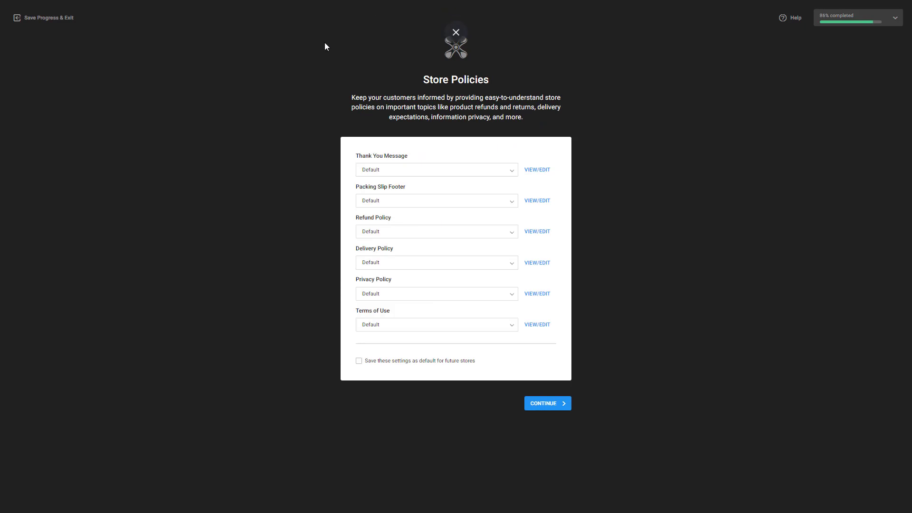
{"action": "left_click", "coordinate": [532, 410]}
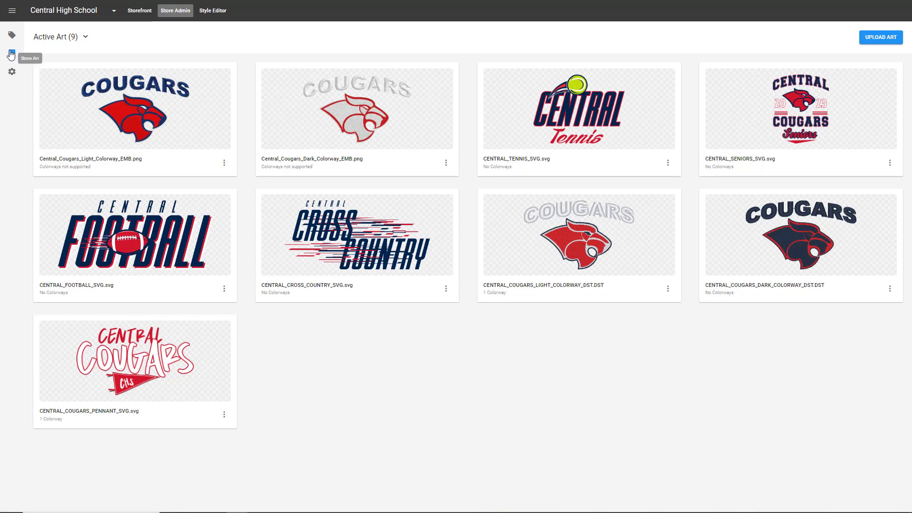
- Start an art upload for the Central High School store with the embroidery file type
{"action": "left_click", "coordinate": [876, 38]}
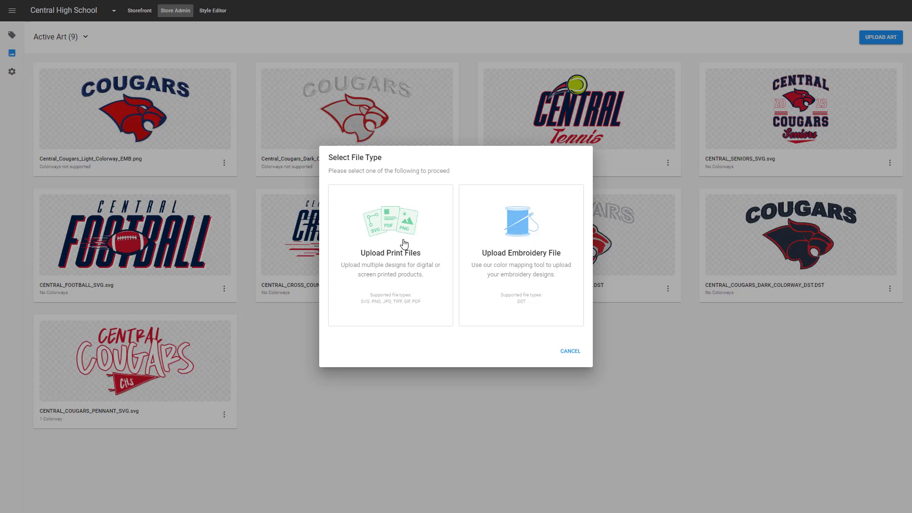
{"action": "left_click", "coordinate": [528, 236]}
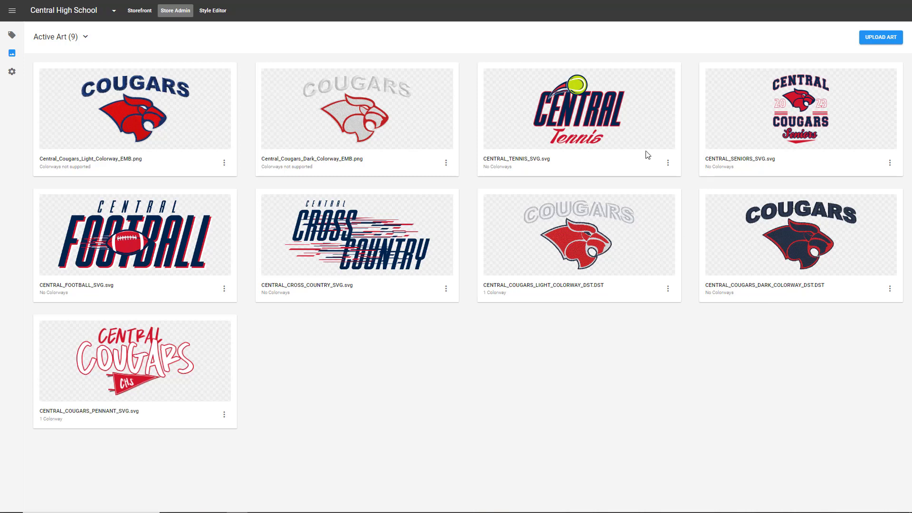
- Create and save a colorway of CENTRAL_TENNIS_SVG.svg that replaces the navy with white #ffffff
{"action": "left_click", "coordinate": [668, 163]}
{"action": "left_click", "coordinate": [646, 195]}
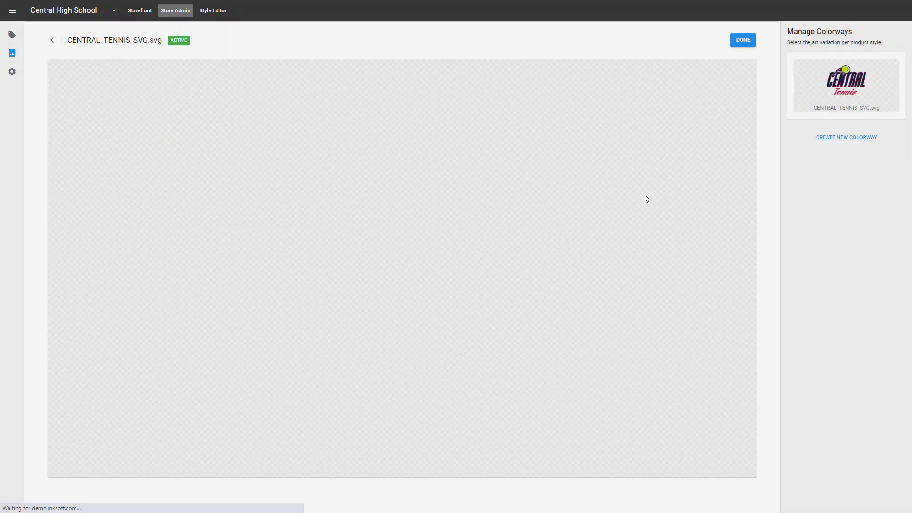
{"action": "left_click", "coordinate": [844, 137]}
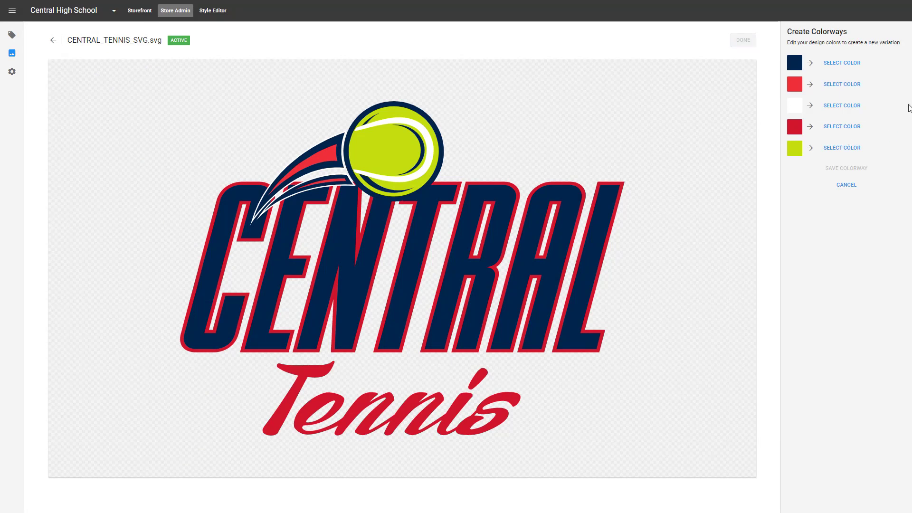
{"action": "left_click", "coordinate": [842, 64]}
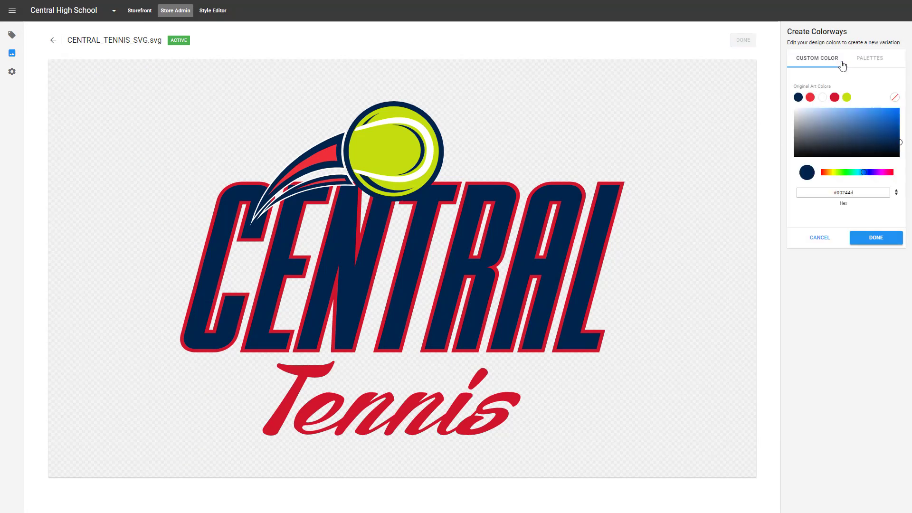
{"action": "left_click", "coordinate": [822, 98]}
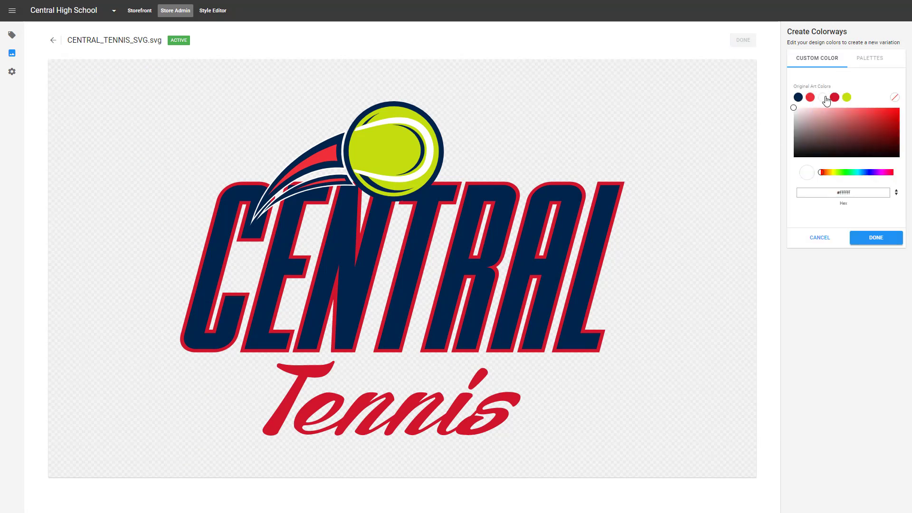
{"action": "left_click", "coordinate": [876, 238]}
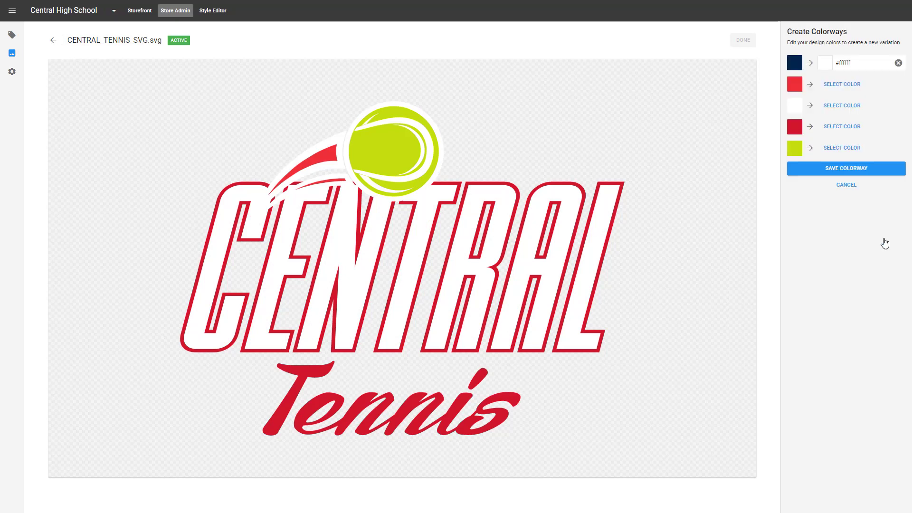
{"action": "left_click", "coordinate": [854, 169]}
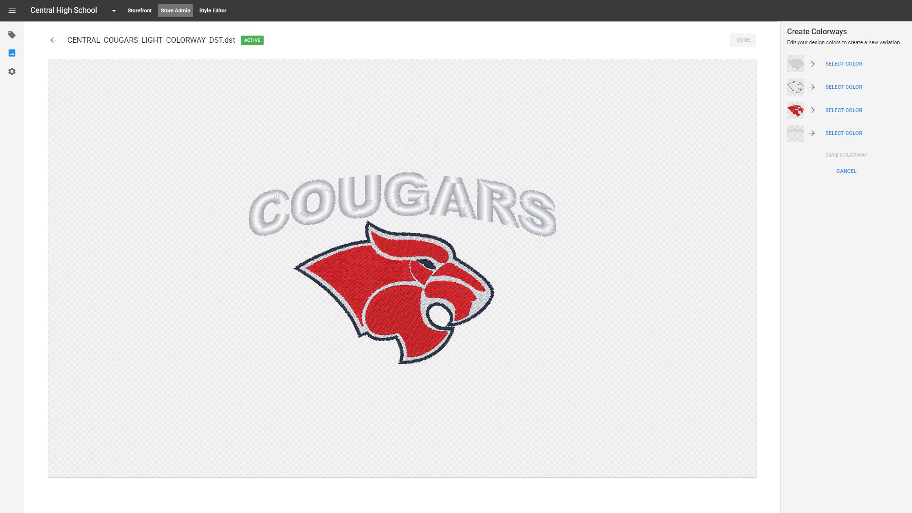
- Choose a Madeira Classic Rayon thread color for the red area in a new colorway of CENTRAL_COUGARS_LIGHT_COLORWAY_DST.dst
{"action": "left_click", "coordinate": [844, 110]}
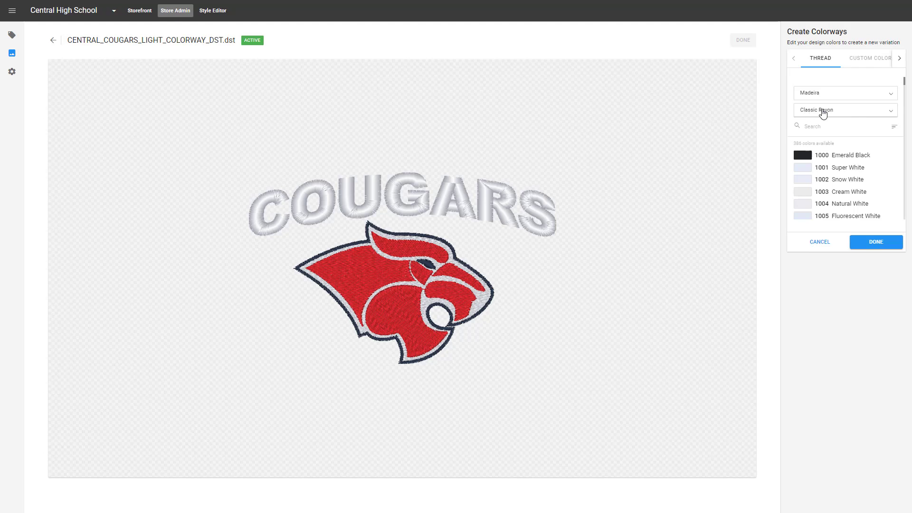
{"action": "scroll", "coordinate": [833, 181], "scroll_direction": "down", "scroll_amount": 4}
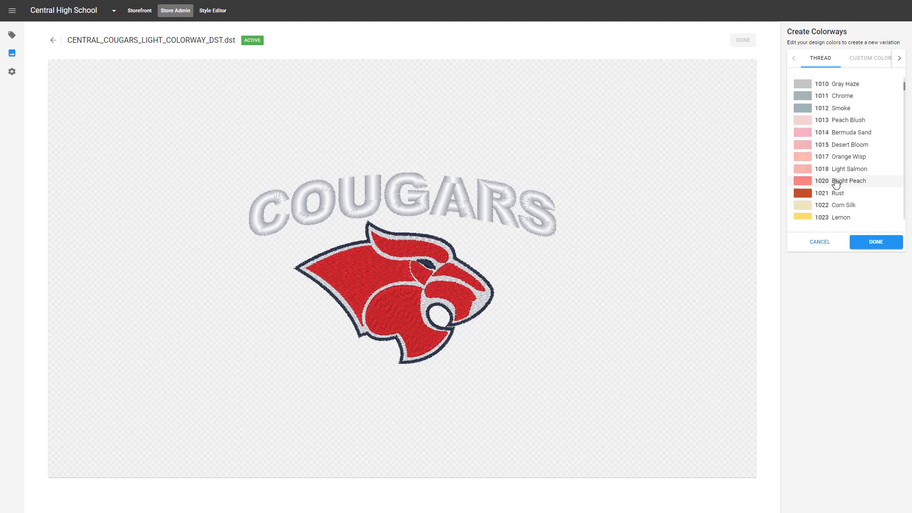
{"action": "scroll", "coordinate": [836, 183], "scroll_direction": "down", "scroll_amount": 8}
{"action": "left_click", "coordinate": [835, 177]}
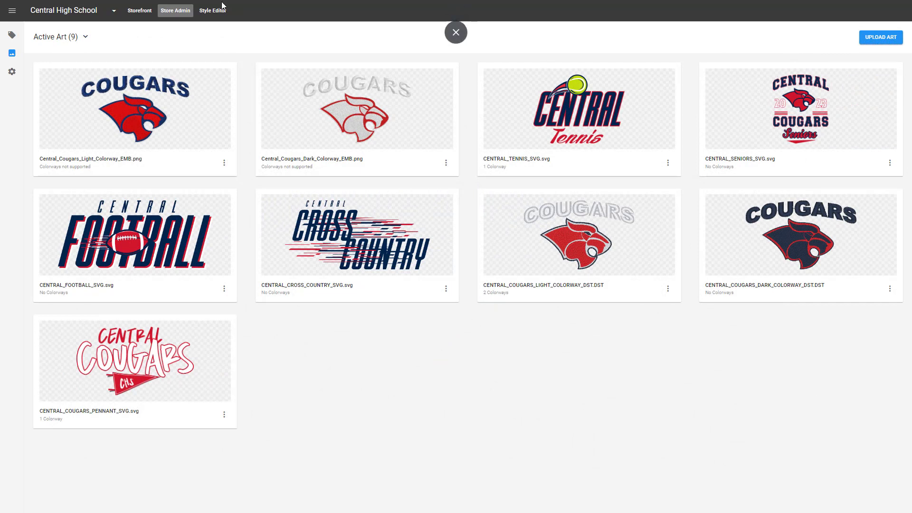
- Start a new store product from the OTTO FLEX Six Panel Low Profile Baseball Cap
{"action": "left_click", "coordinate": [10, 36]}
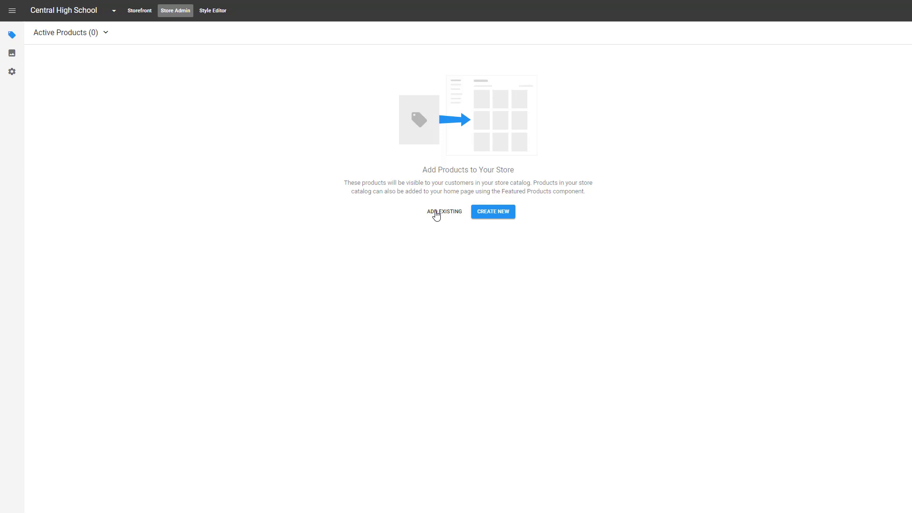
{"action": "left_click", "coordinate": [489, 212]}
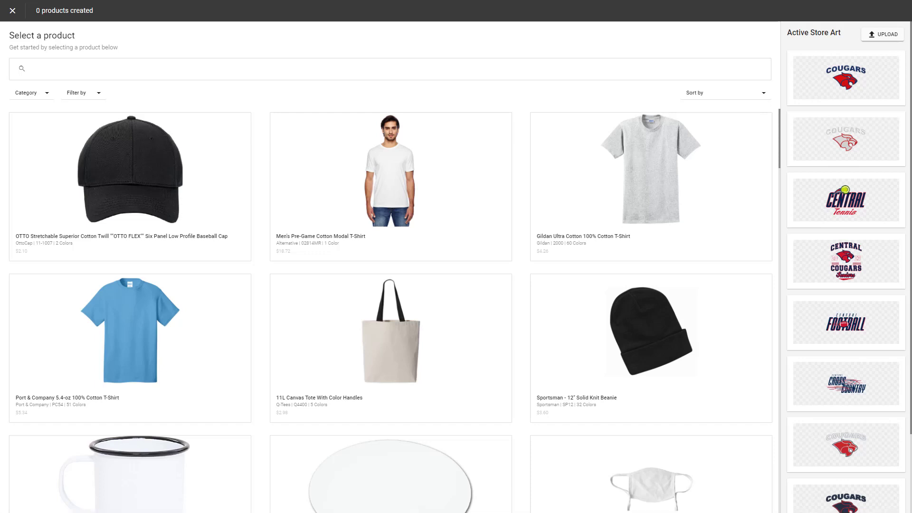
{"action": "left_click", "coordinate": [141, 158]}
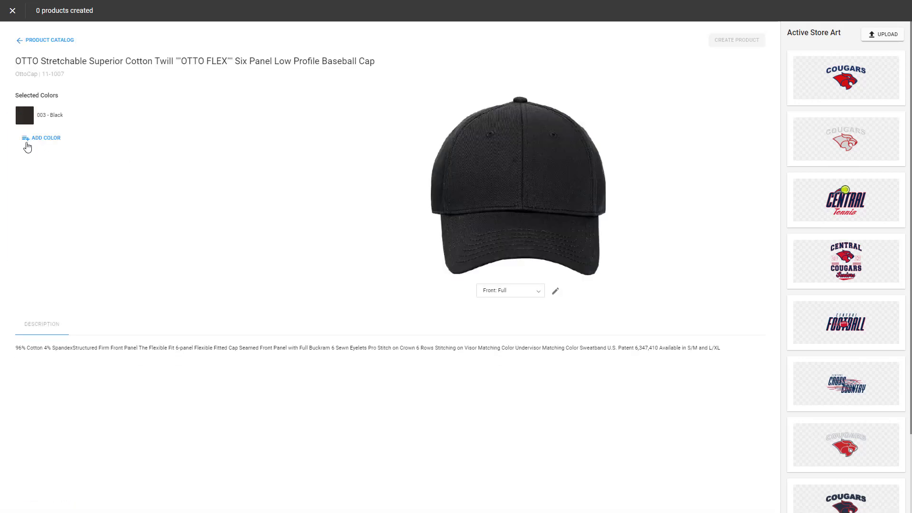
- Switch the cap's color from black to 004 - Navy and place the Central_Cougars_Dark_Colorway_EMB.png art on its front
{"action": "left_click", "coordinate": [38, 139]}
{"action": "left_click", "coordinate": [23, 172]}
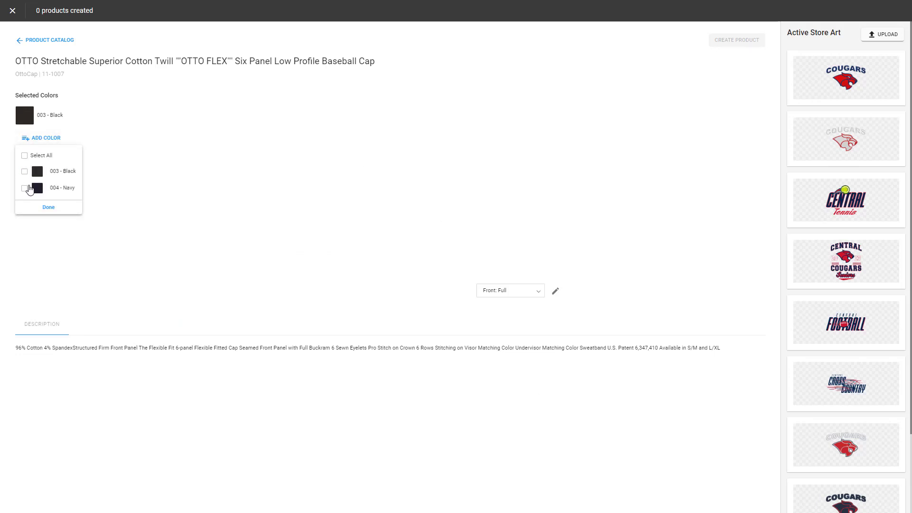
{"action": "left_click", "coordinate": [25, 189]}
{"action": "left_click", "coordinate": [53, 207]}
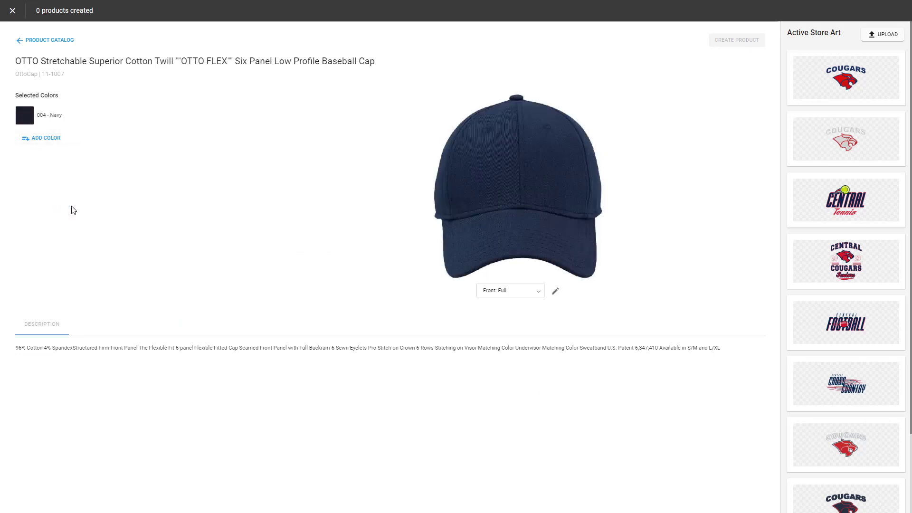
{"action": "left_click", "coordinate": [853, 149]}
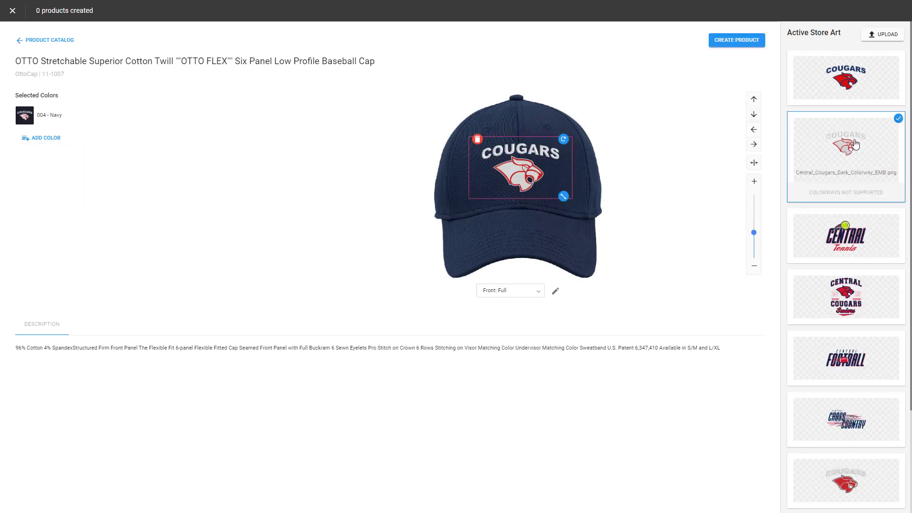
- Review the cap's Front: Full print region, save it as set, and create the cap product
{"action": "left_click", "coordinate": [556, 292]}
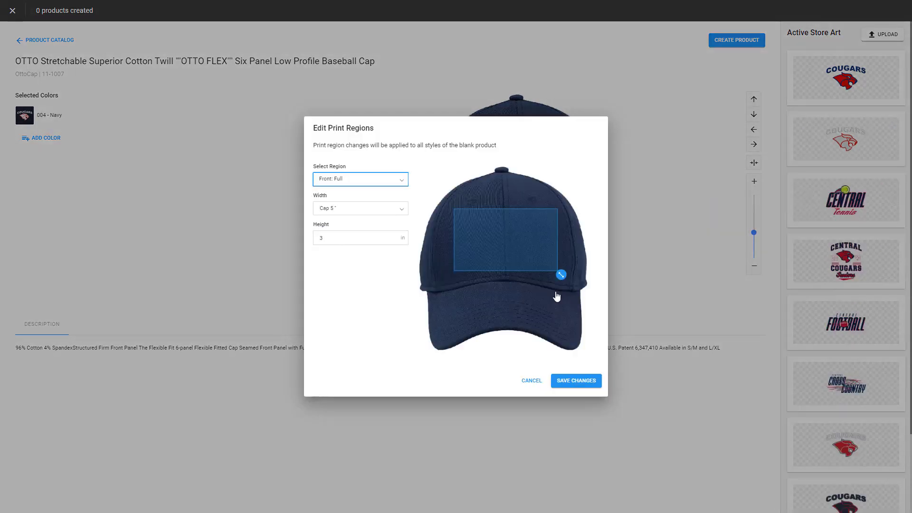
{"action": "left_click", "coordinate": [576, 382]}
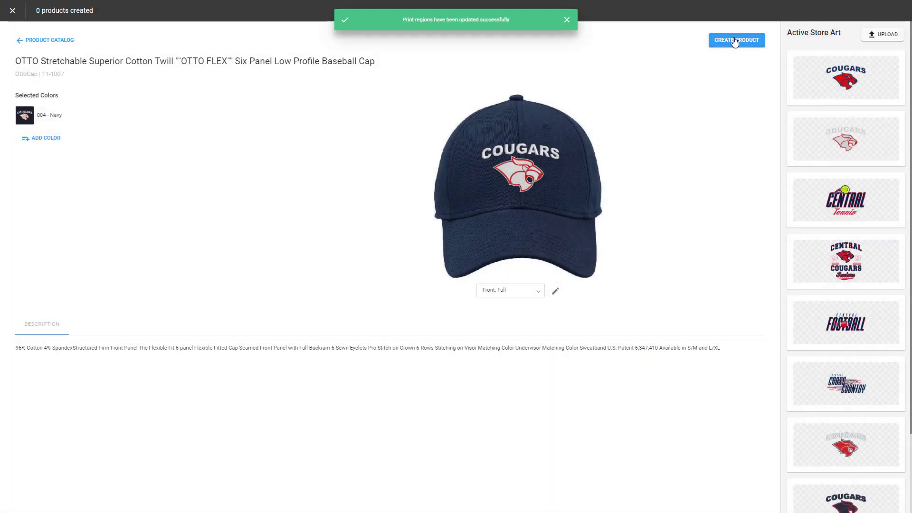
{"action": "left_click", "coordinate": [736, 41]}
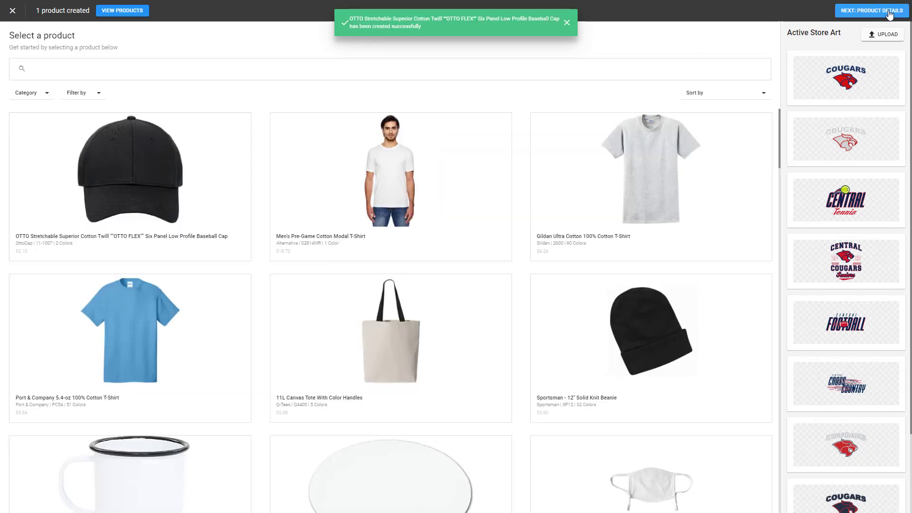
- Set the cap's price to $25 in the product details and finish adding it to the store
{"action": "left_click", "coordinate": [888, 12]}
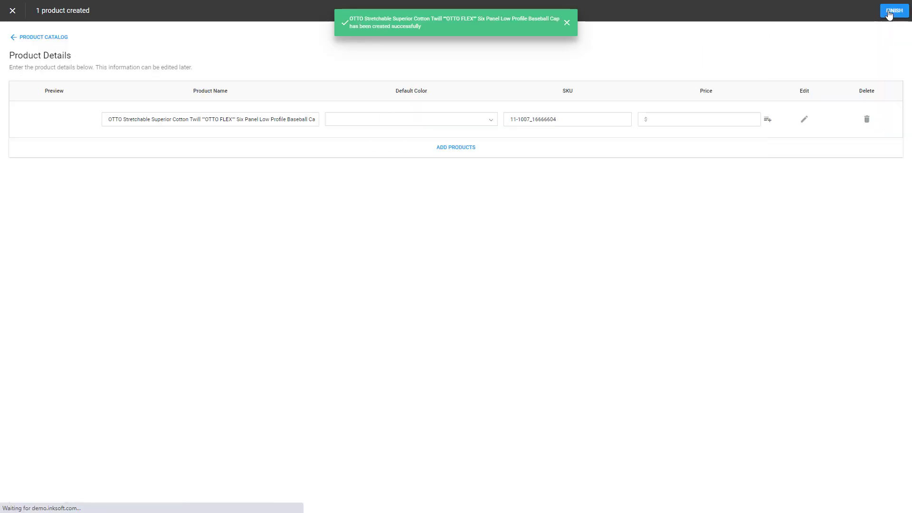
{"action": "left_click", "coordinate": [657, 119]}
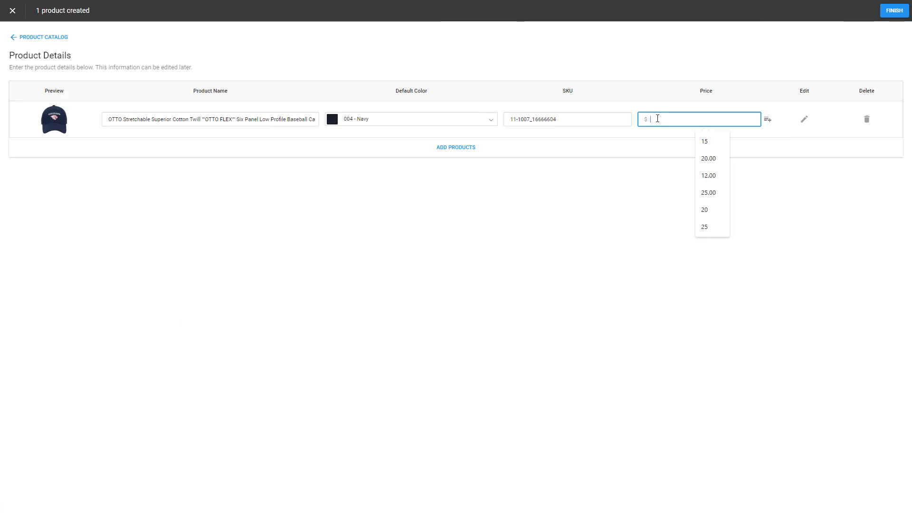
{"action": "type", "text": "25"}
{"action": "key", "text": "Tab"}
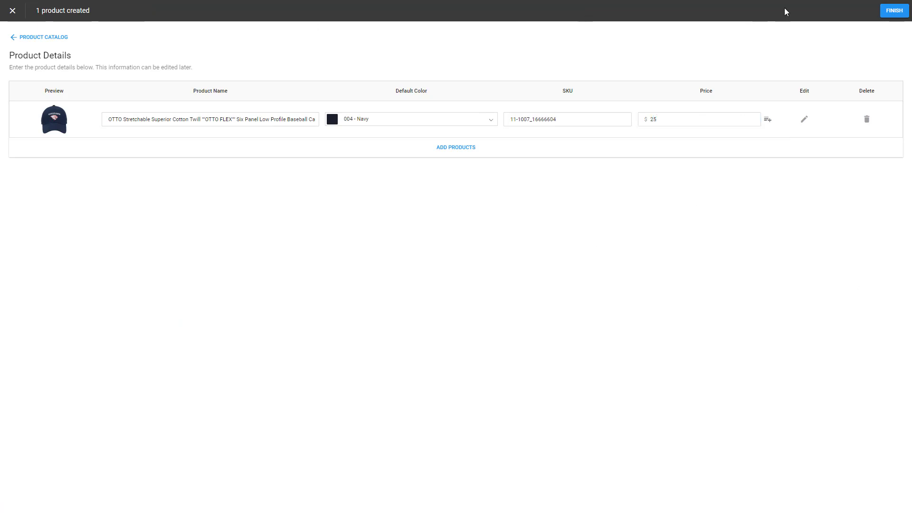
{"action": "left_click", "coordinate": [899, 13]}
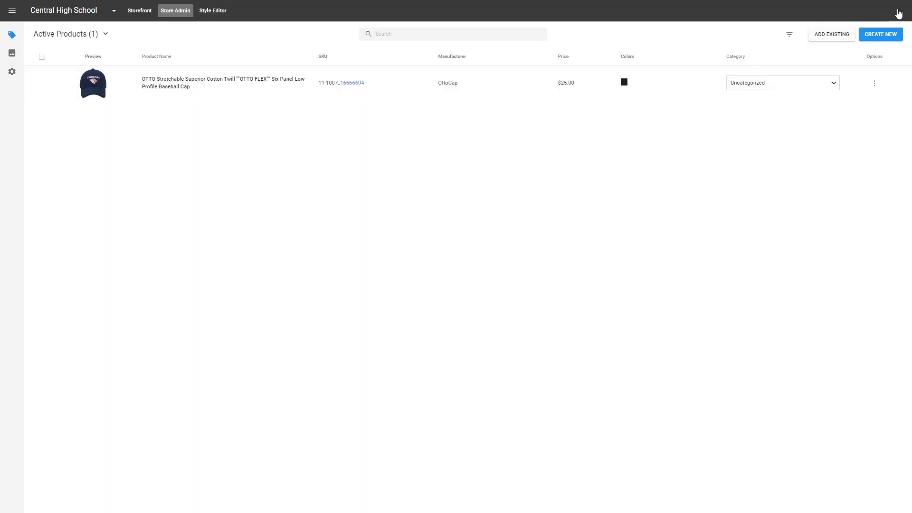
- Start a new product from the Gildan Ultra Cotton 100% Cotton T-Shirt and add Navy alongside Ash
{"action": "left_click", "coordinate": [886, 38]}
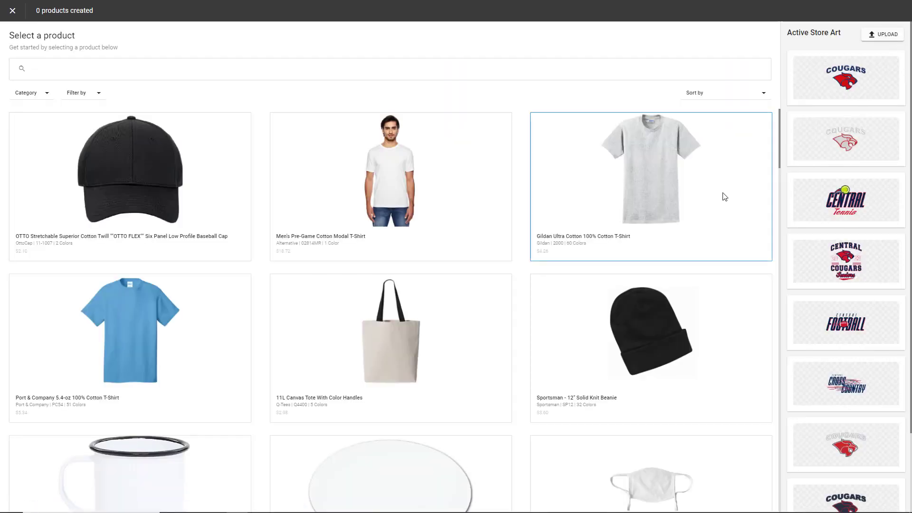
{"action": "left_click", "coordinate": [693, 191]}
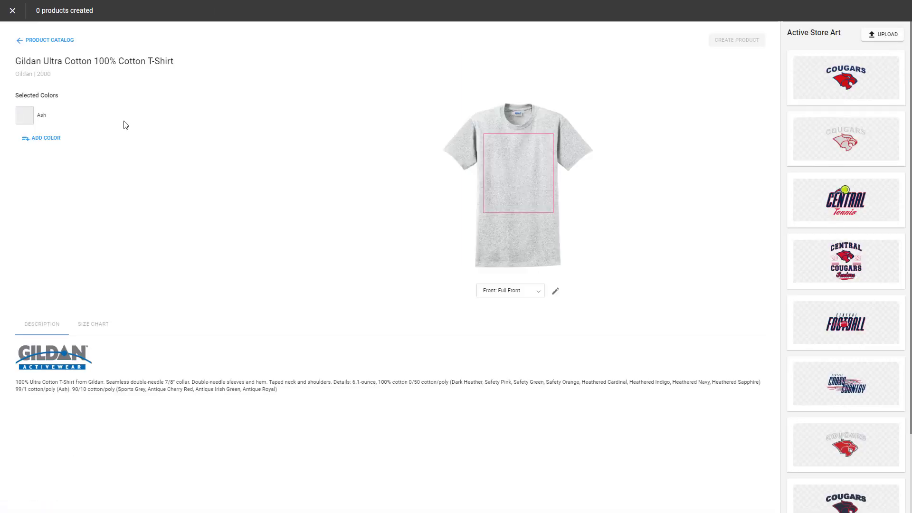
{"action": "left_click", "coordinate": [39, 139]}
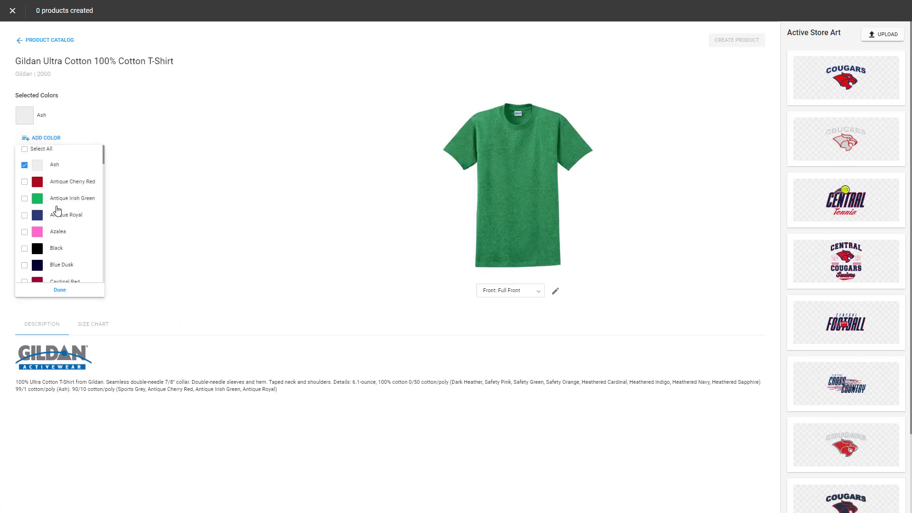
{"action": "scroll", "coordinate": [57, 209], "scroll_direction": "down", "scroll_amount": 10}
{"action": "scroll", "coordinate": [57, 213], "scroll_direction": "down", "scroll_amount": 3}
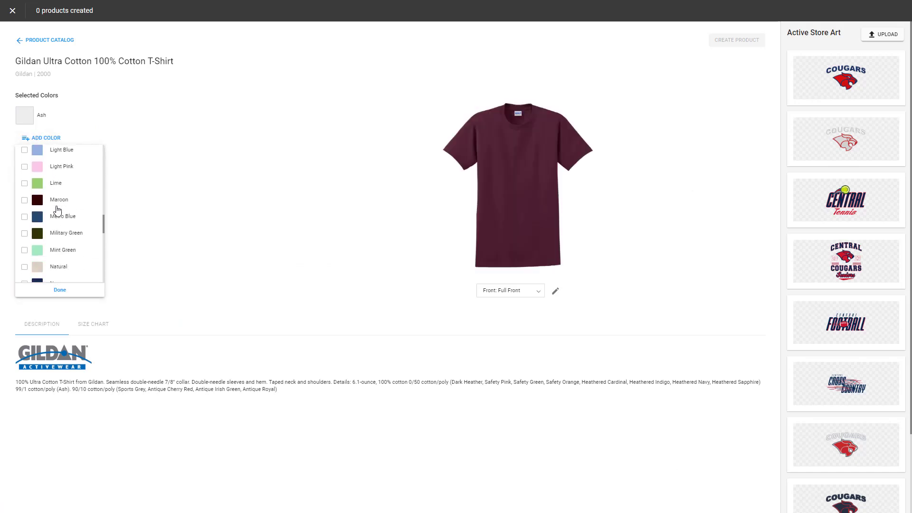
{"action": "left_click", "coordinate": [24, 236]}
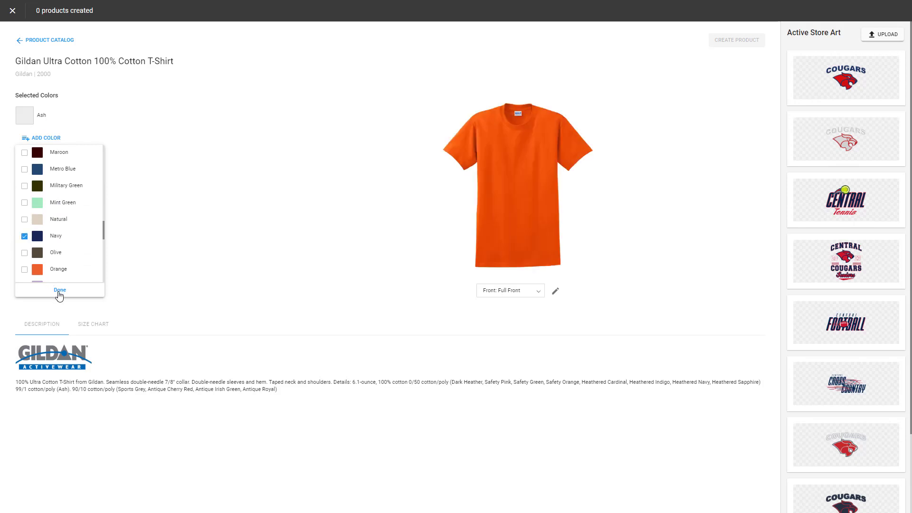
{"action": "left_click", "coordinate": [60, 290]}
{"action": "left_click", "coordinate": [57, 141]}
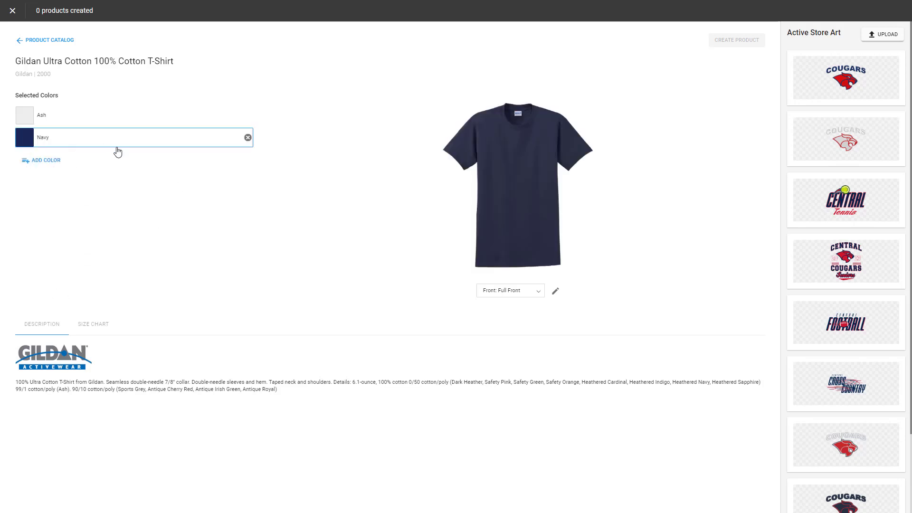
- Place the CENTRAL_COUGARS_PENNANT_SVG.svg art on the T-shirt's full front and move it slightly higher
{"action": "scroll", "coordinate": [869, 369], "scroll_direction": "down", "scroll_amount": 2}
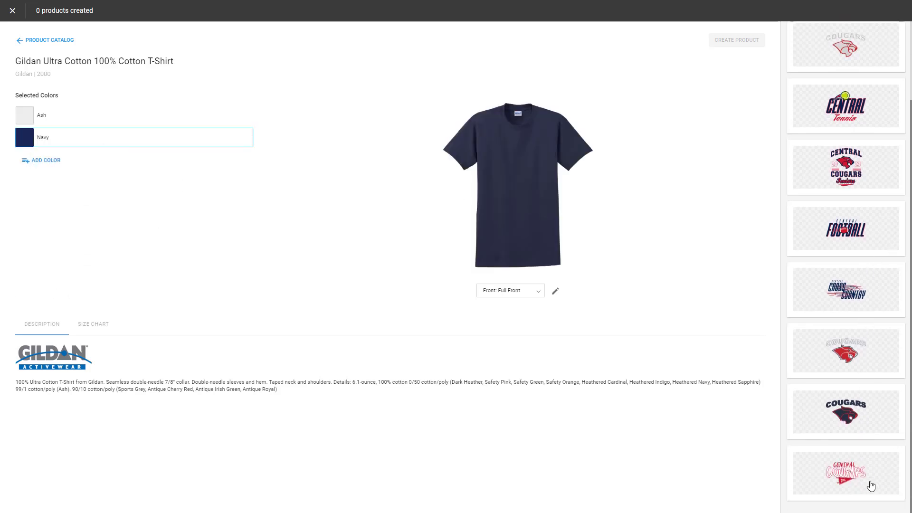
{"action": "left_click", "coordinate": [869, 484]}
{"action": "left_click_drag", "start_coordinate": [537, 170], "coordinate": [537, 162]}
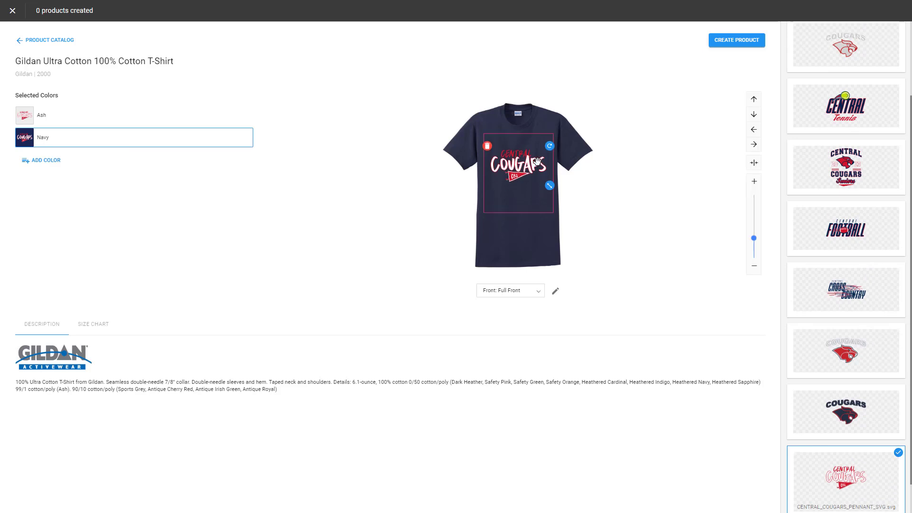
- Apply Colorway 1 of the pennant art to the Ash shirt and create the T-shirt product
{"action": "left_click", "coordinate": [42, 116]}
{"action": "scroll", "coordinate": [853, 481], "scroll_direction": "down", "scroll_amount": 1}
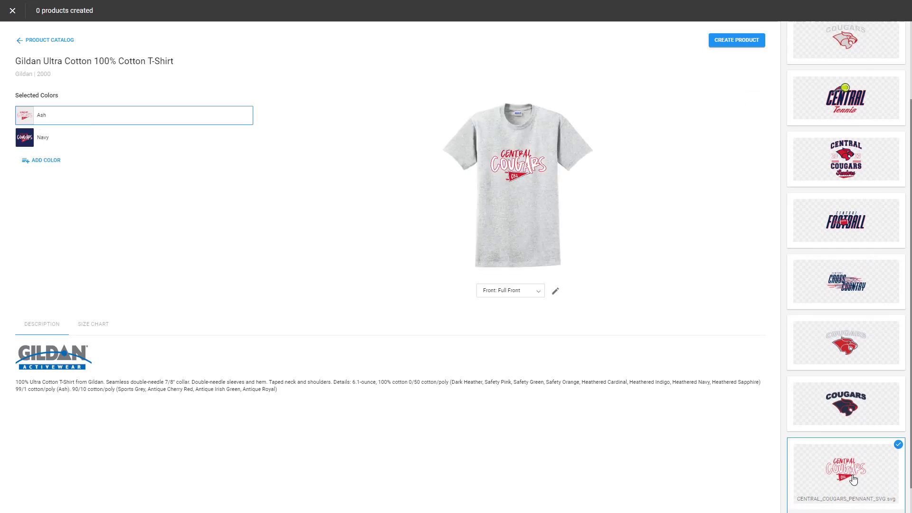
{"action": "left_click", "coordinate": [846, 491]}
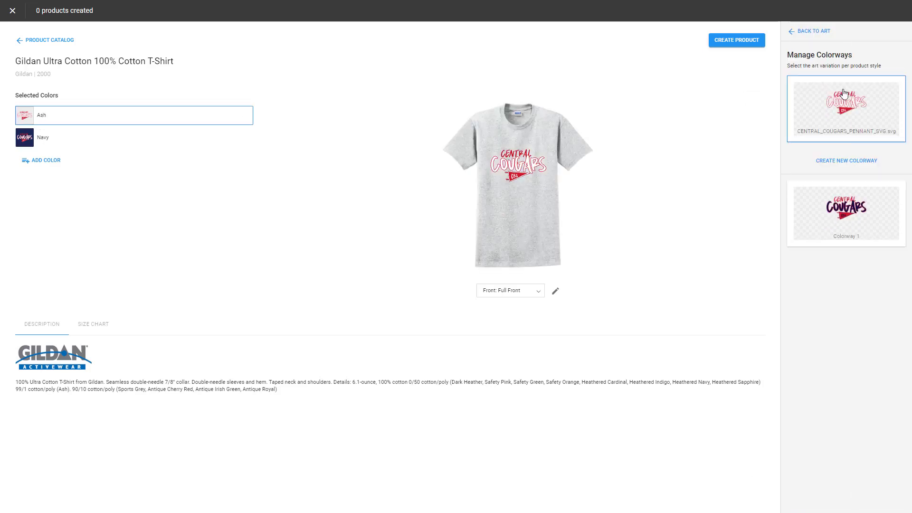
{"action": "left_click", "coordinate": [843, 183]}
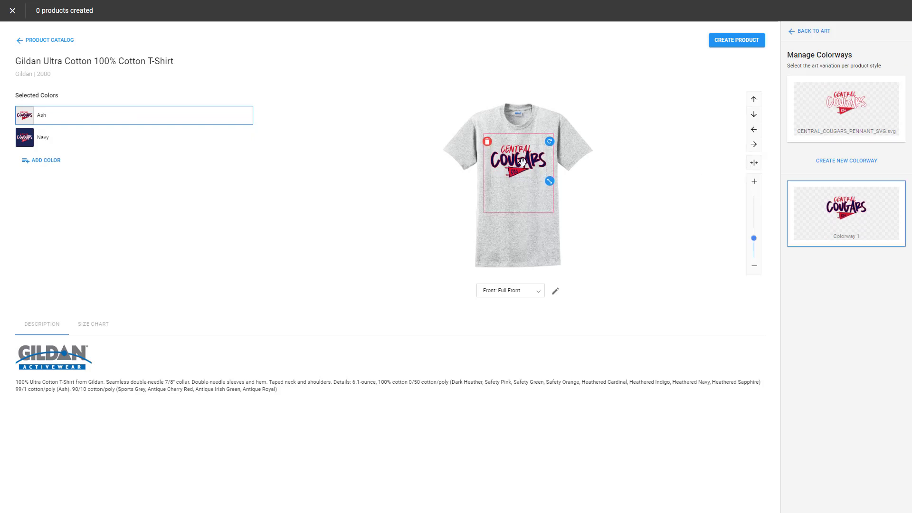
{"action": "left_click", "coordinate": [737, 39]}
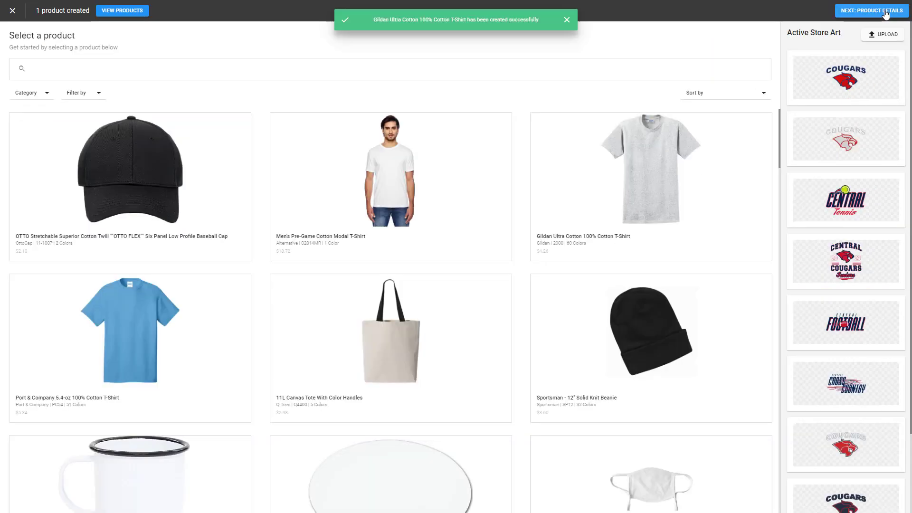
- Set the T-shirt's price to $25 in the product details and finish adding it to the store
{"action": "left_click", "coordinate": [886, 14]}
{"action": "left_click", "coordinate": [655, 120]}
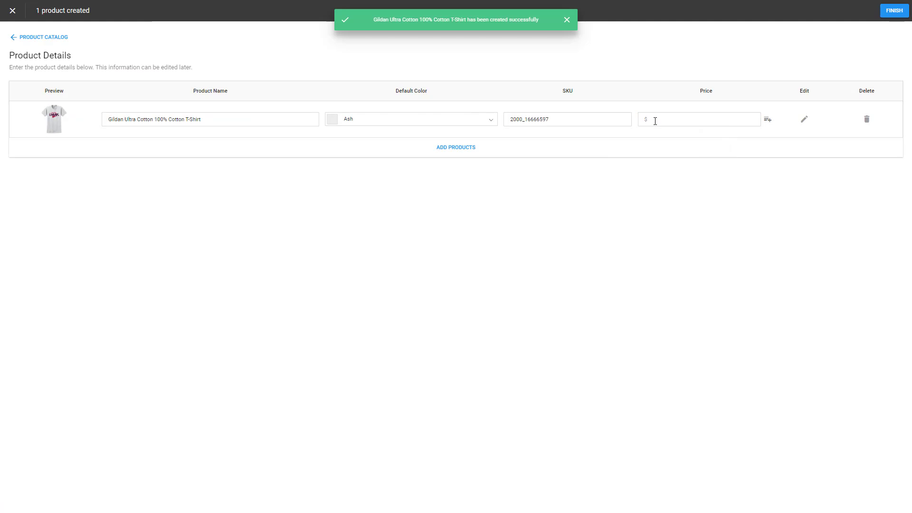
{"action": "left_click", "coordinate": [655, 121]}
{"action": "type", "text": "25"}
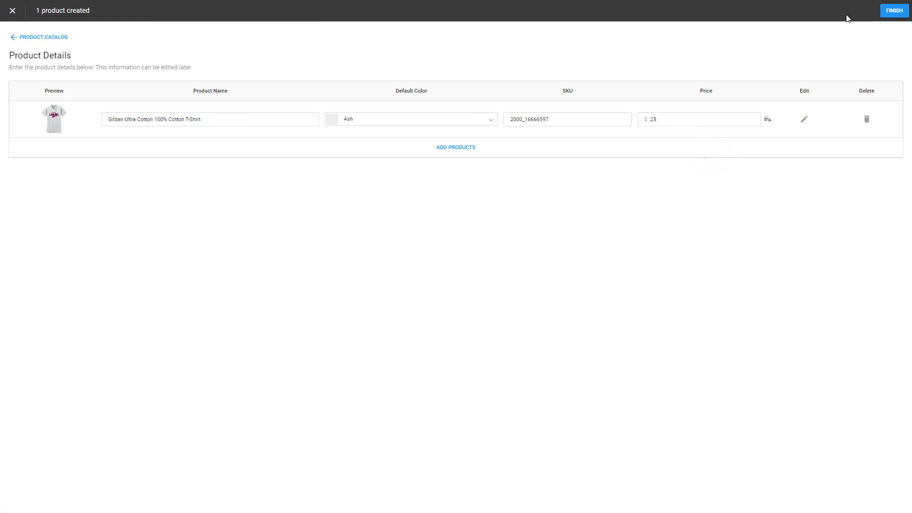
{"action": "left_click", "coordinate": [891, 11]}
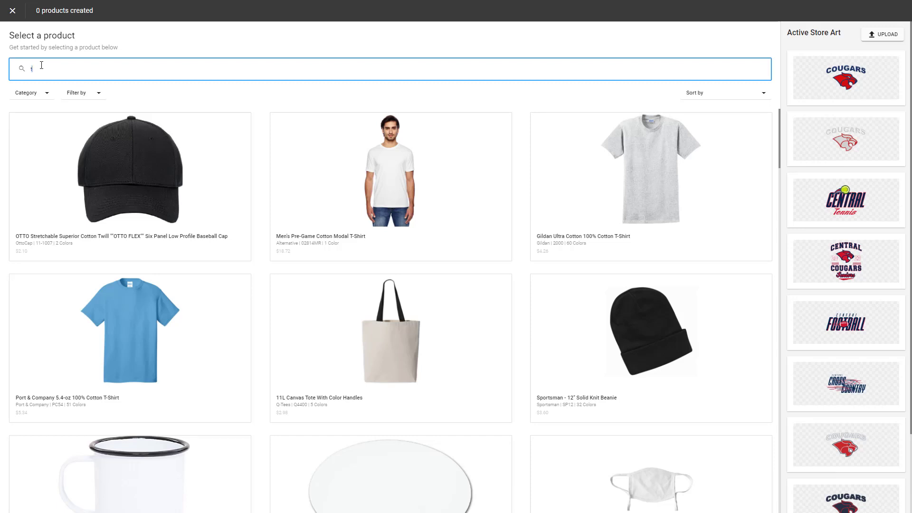
- Search the catalog for tumbler, choose the Valhalla Copper Vacuum Insulated Tumbler 16oz, and switch its color from Black (BK) to White (WH)
{"action": "key", "text": "Return"}
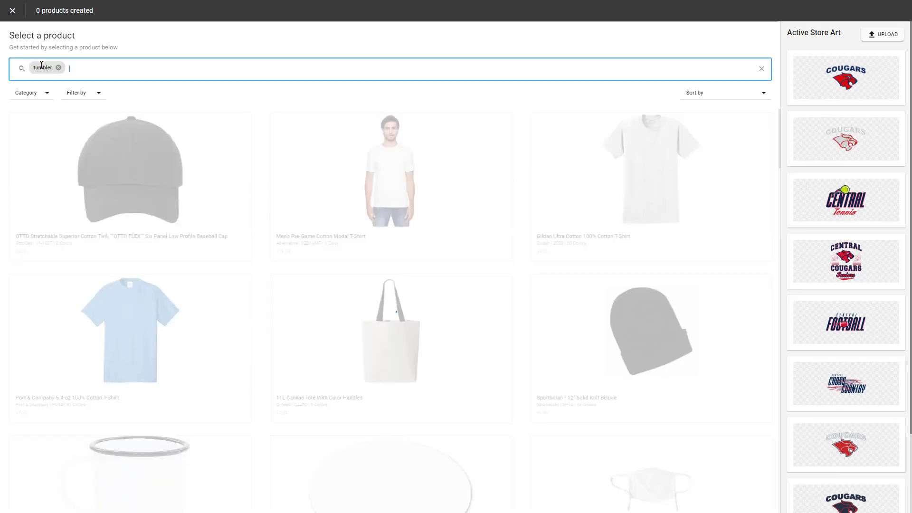
{"action": "left_click", "coordinate": [674, 174]}
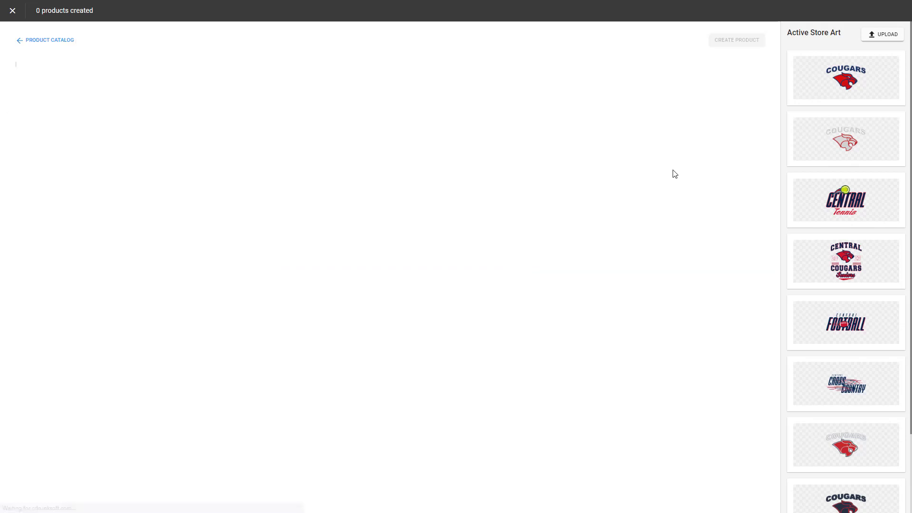
{"action": "left_click", "coordinate": [36, 137]}
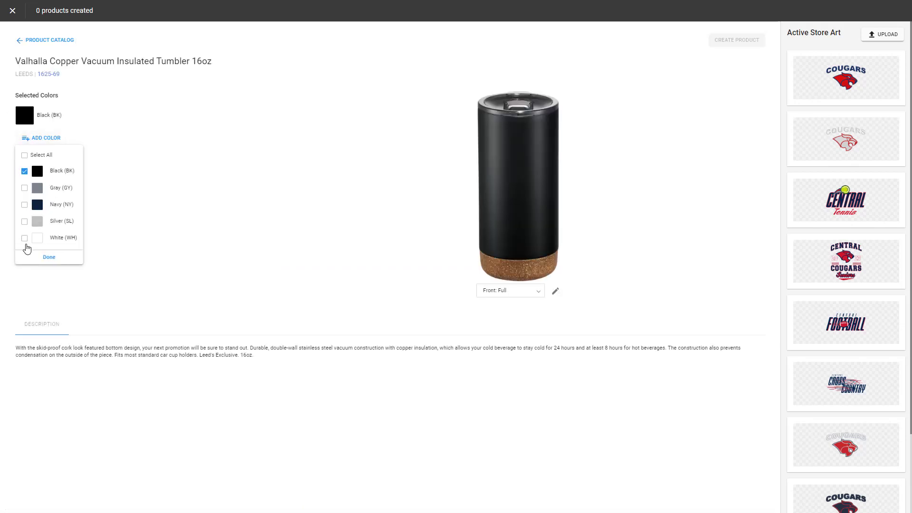
{"action": "left_click", "coordinate": [24, 238]}
{"action": "left_click", "coordinate": [24, 171]}
{"action": "left_click", "coordinate": [53, 258]}
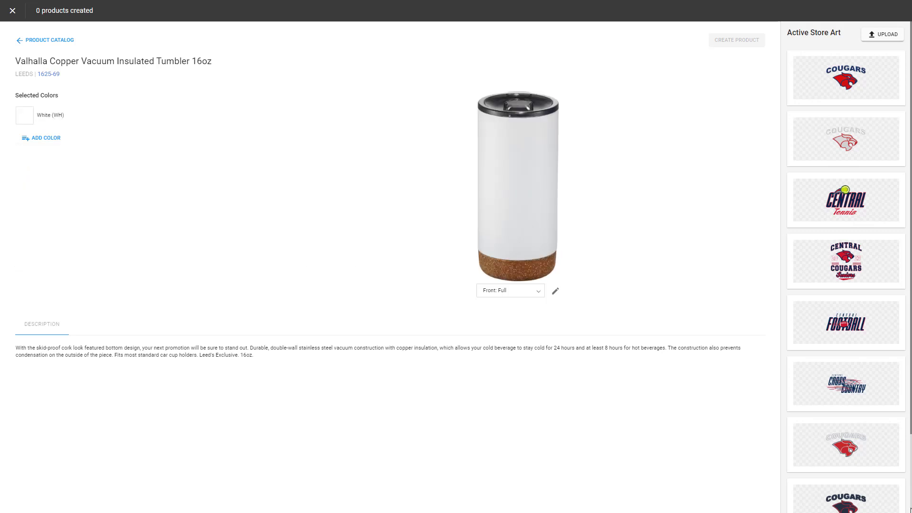
- Place CENTRAL_COUGARS_PENNANT_SVG.svg on the tumbler's front in Colorway 1 and create the product
{"action": "scroll", "coordinate": [857, 460], "scroll_direction": "down", "scroll_amount": 2}
{"action": "left_click", "coordinate": [859, 472]}
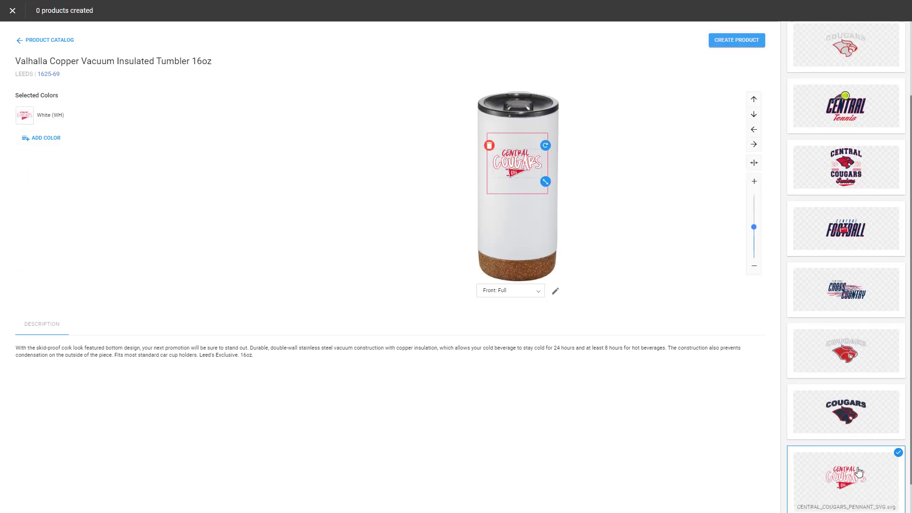
{"action": "left_click", "coordinate": [874, 505]}
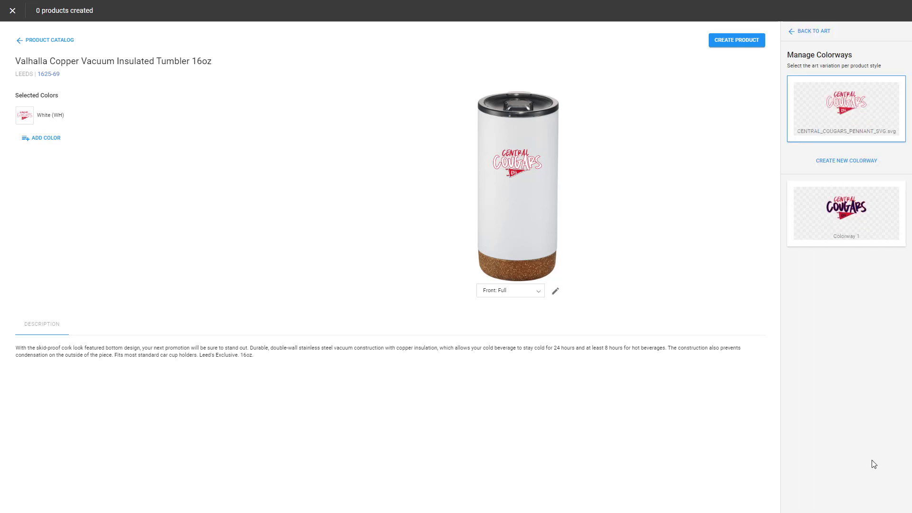
{"action": "left_click", "coordinate": [856, 241]}
{"action": "left_click", "coordinate": [743, 36]}
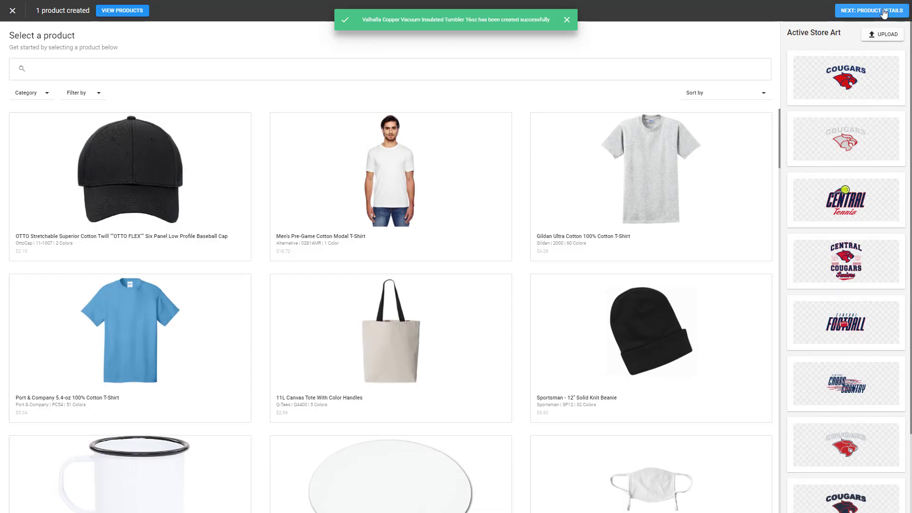
- Set the tumbler's price to $20 in the product details and finish adding it to the store
{"action": "left_click", "coordinate": [883, 13]}
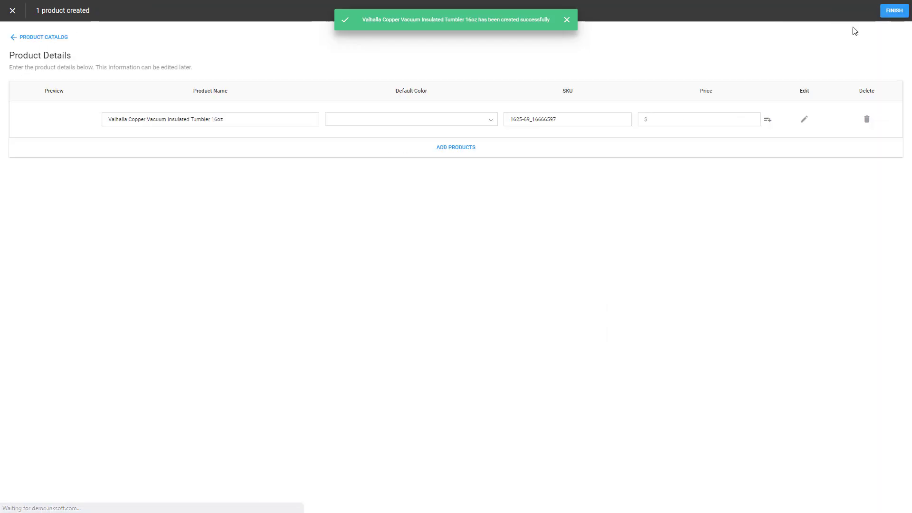
{"action": "left_click", "coordinate": [671, 121]}
{"action": "type", "text": "20"}
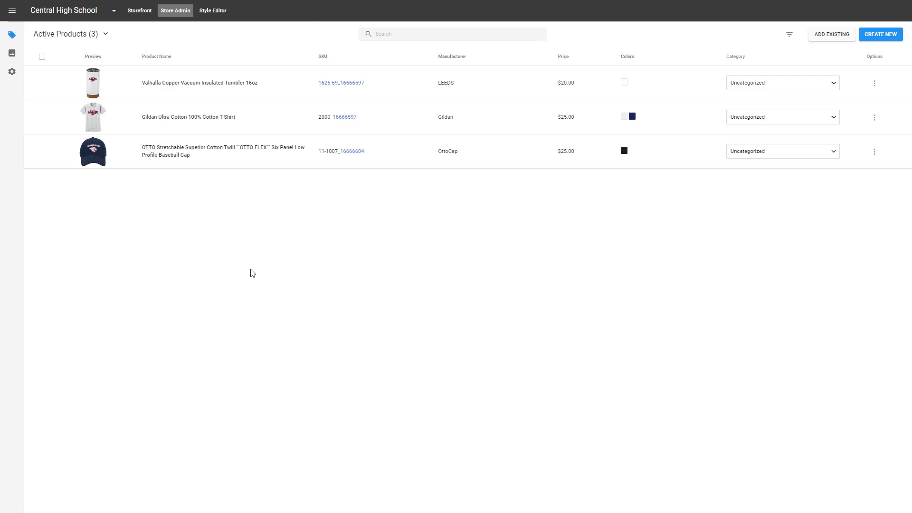
- Open the store's Style Editor and add a Hero Space / Banner component in Layout 1, starting from scratch
{"action": "left_click", "coordinate": [218, 17]}
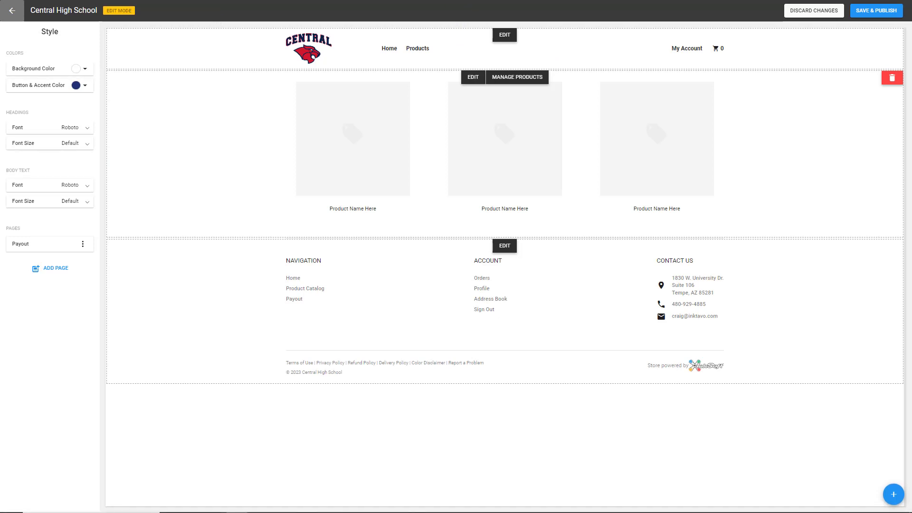
{"action": "left_click", "coordinate": [894, 495]}
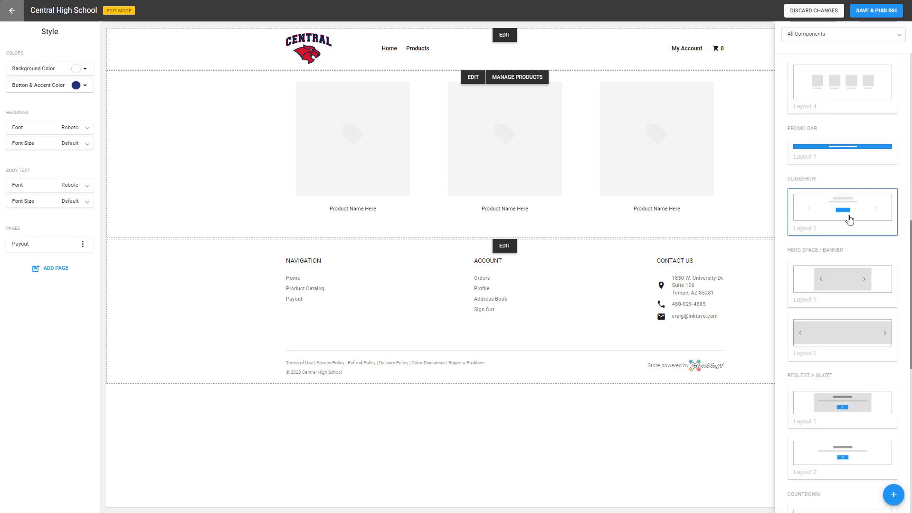
{"action": "left_click", "coordinate": [835, 277]}
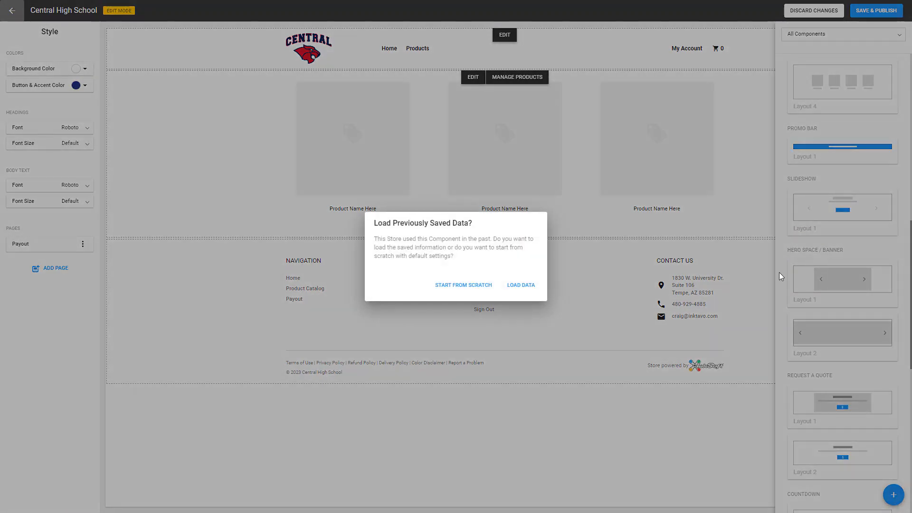
{"action": "left_click", "coordinate": [480, 285]}
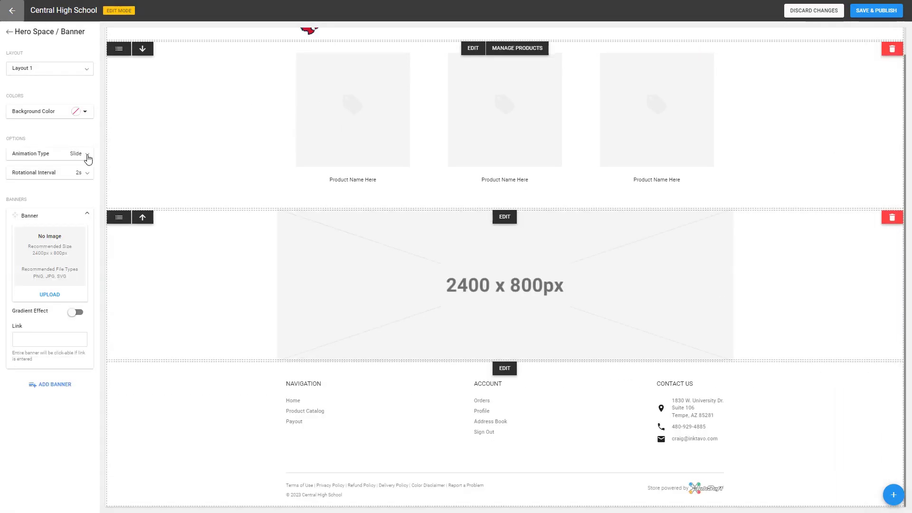
- Upload the Central High School building photo from the Store Logos folder as the banner image
{"action": "left_click", "coordinate": [62, 294]}
{"action": "left_click", "coordinate": [199, 148]}
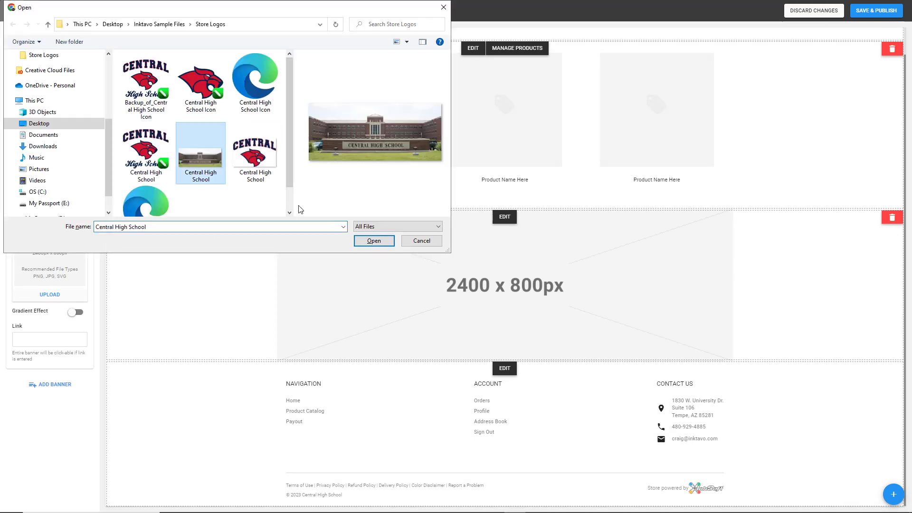
{"action": "left_click", "coordinate": [373, 239]}
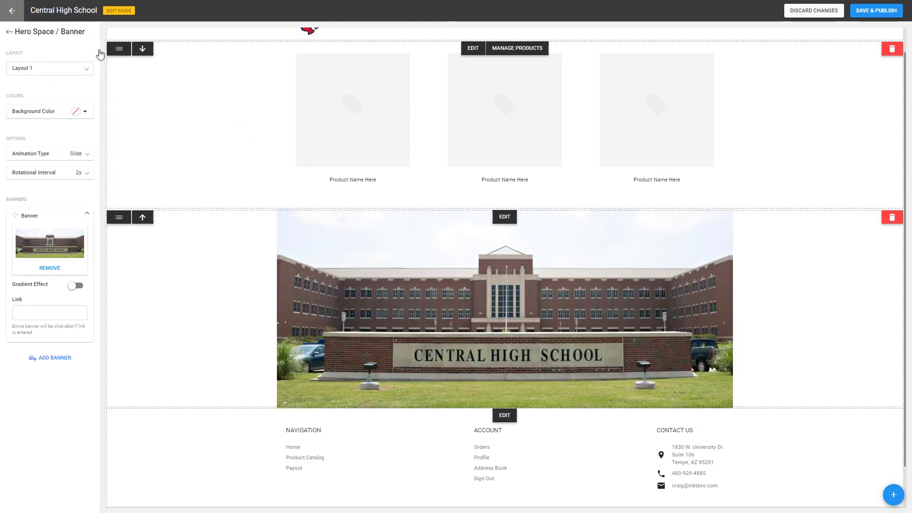
- Set the banner's background to the in-use navy blue (RGB 34, 51, 119), and save and publish the page
{"action": "left_click", "coordinate": [86, 113]}
{"action": "left_click", "coordinate": [26, 160]}
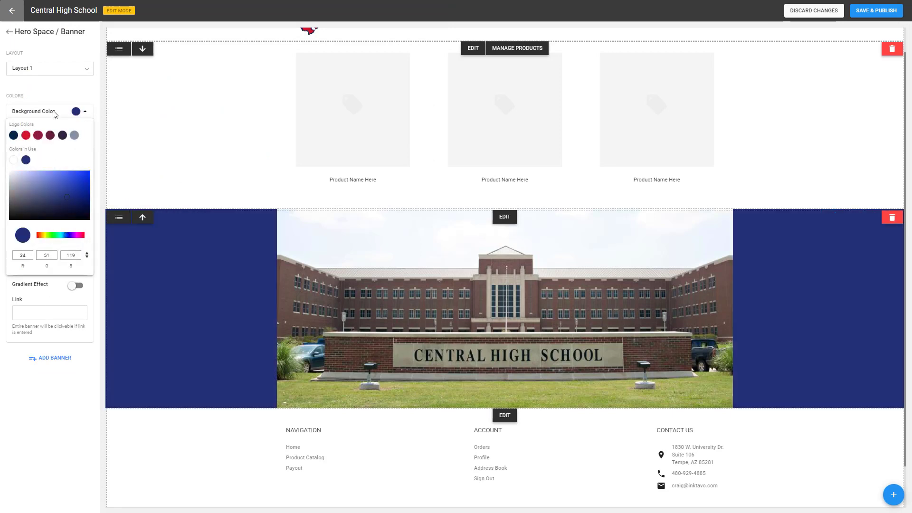
{"action": "left_click", "coordinate": [56, 86]}
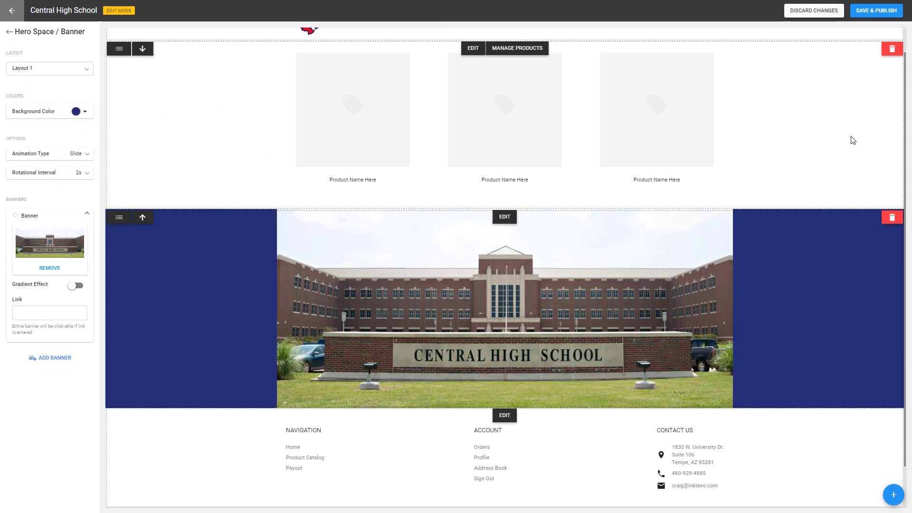
{"action": "left_click", "coordinate": [887, 16]}
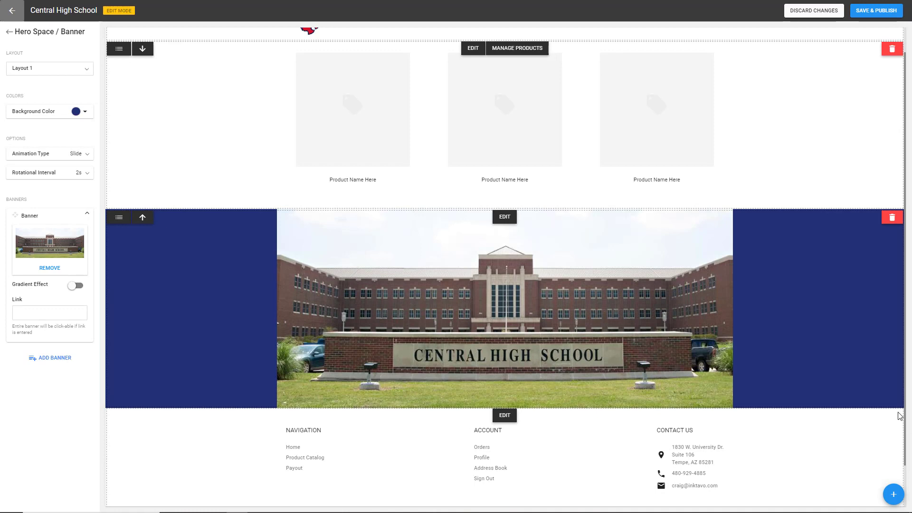
- Add a Fundraiser component in Layout 1 to the page, starting from scratch
{"action": "left_click", "coordinate": [893, 494]}
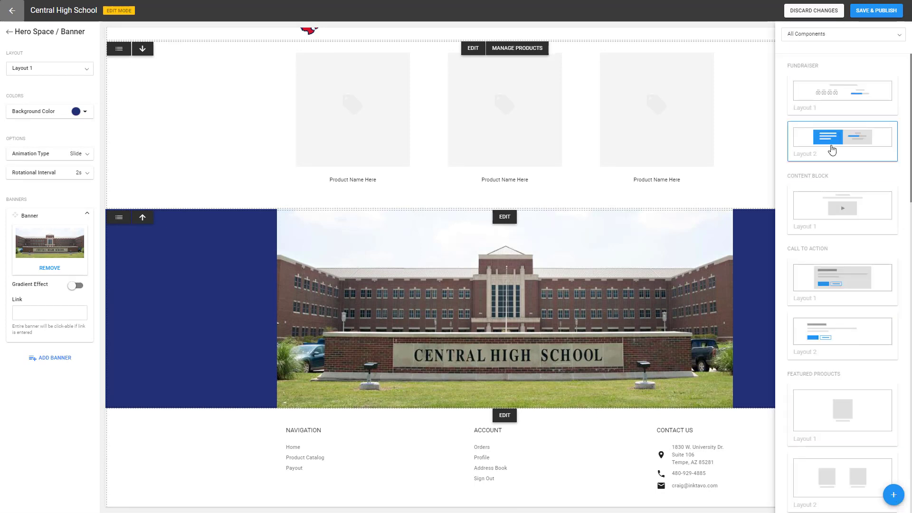
{"action": "left_click", "coordinate": [839, 99]}
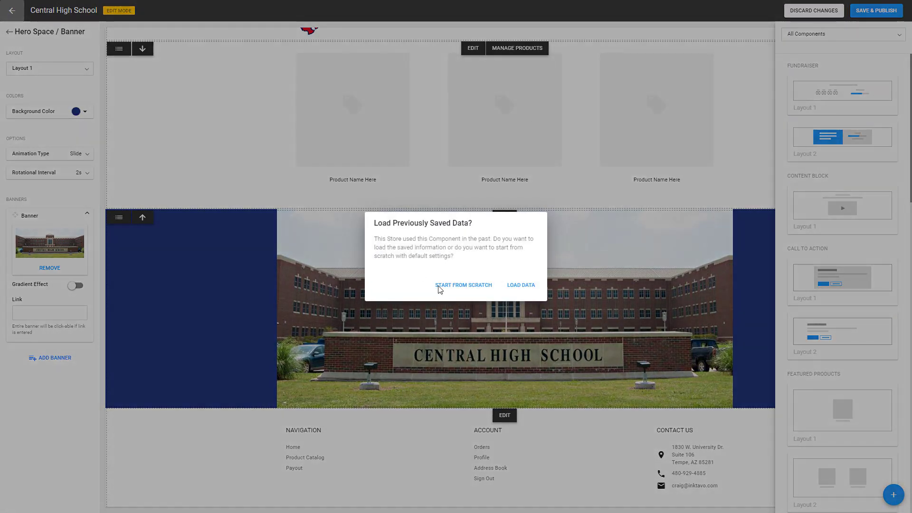
{"action": "left_click", "coordinate": [477, 289]}
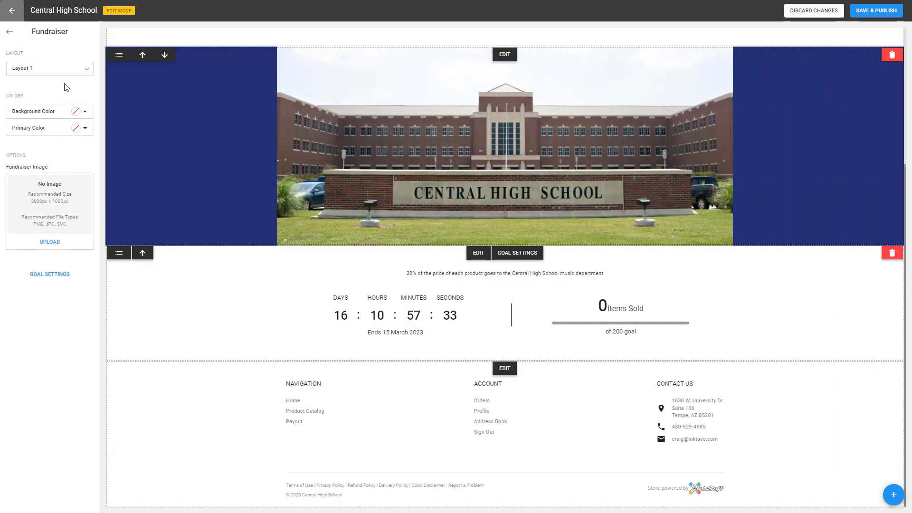
- Review the fundraiser's sales goal, description and end date in its goal settings, and finish the setup
{"action": "left_click", "coordinate": [50, 275]}
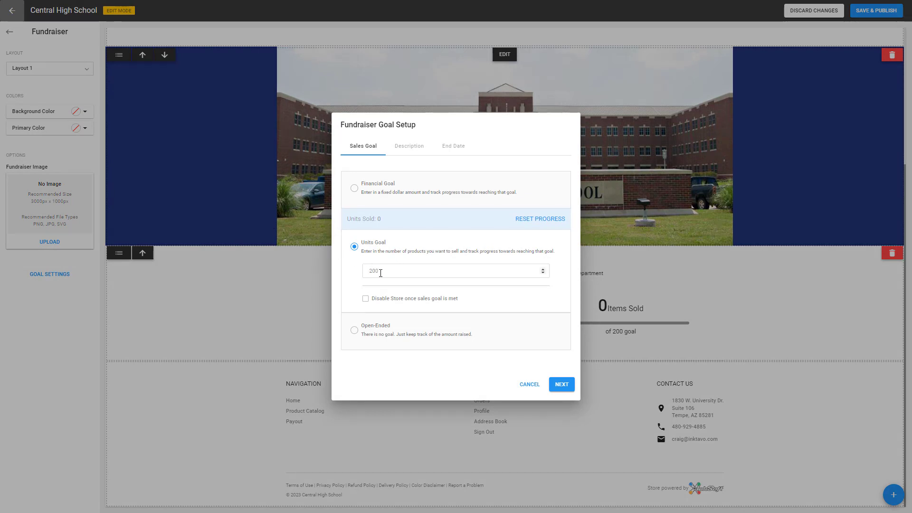
{"action": "left_click", "coordinate": [406, 147]}
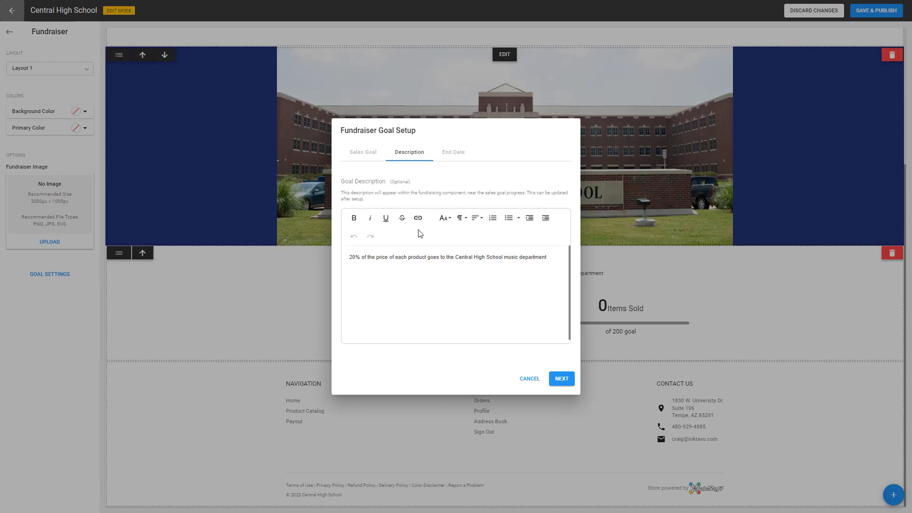
{"action": "left_click", "coordinate": [462, 153]}
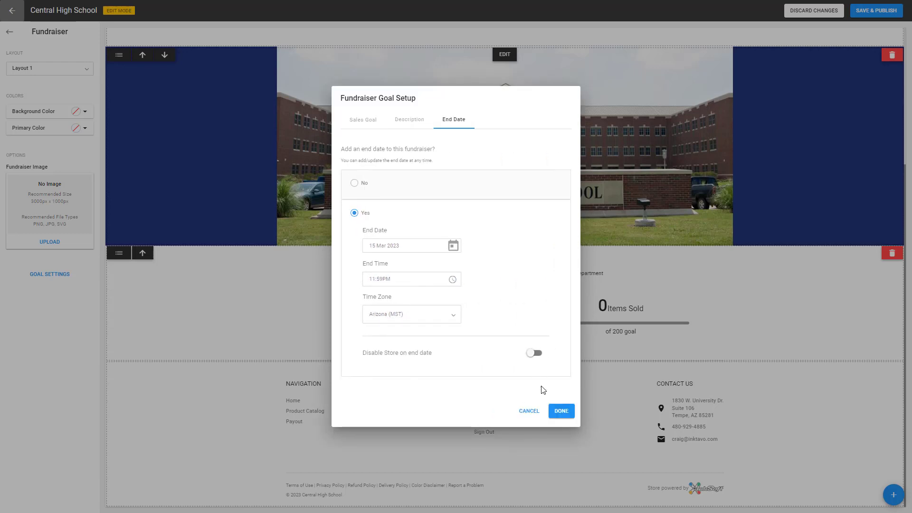
{"action": "left_click", "coordinate": [561, 411]}
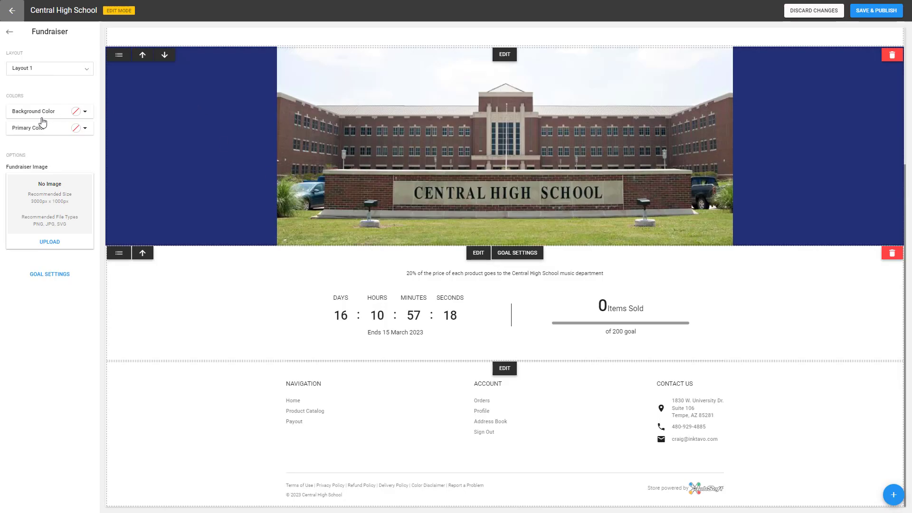
- Set the Fundraiser component's background to the red logo color (RGB 207, 20, 43)
{"action": "left_click", "coordinate": [81, 114]}
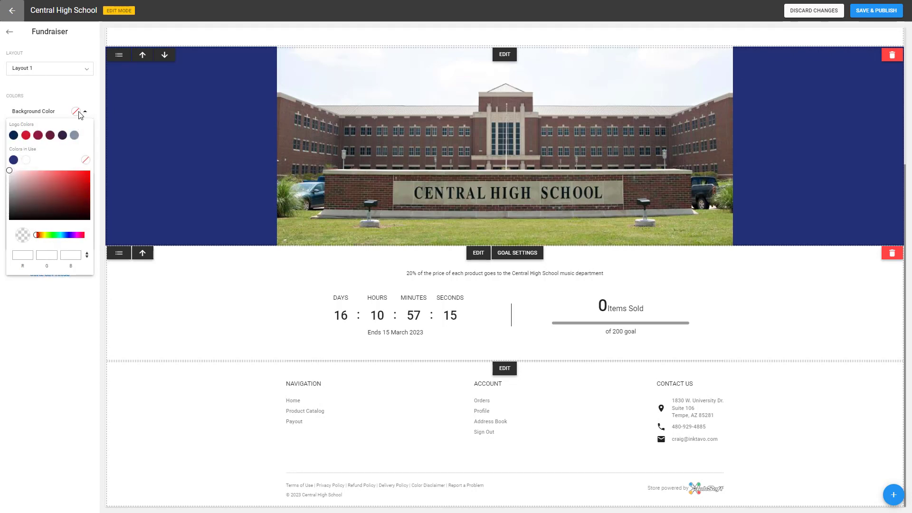
{"action": "left_click", "coordinate": [26, 136]}
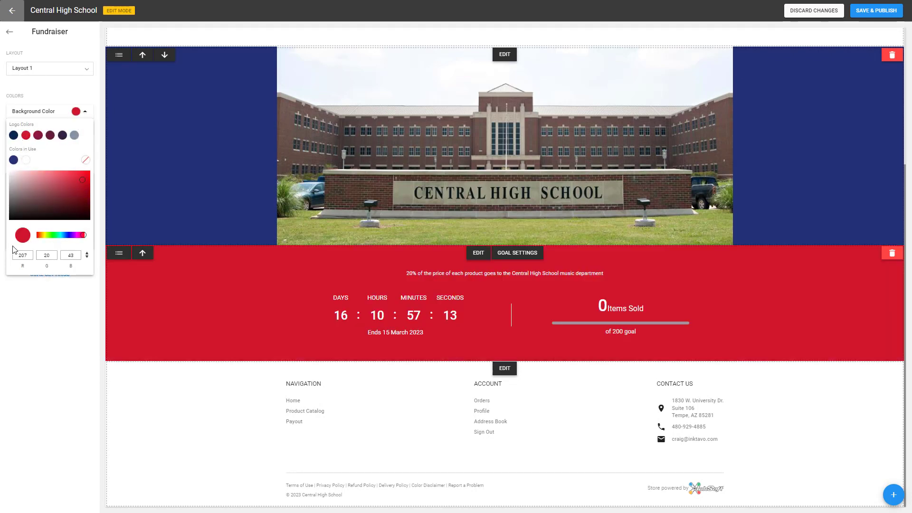
{"action": "left_click", "coordinate": [46, 355]}
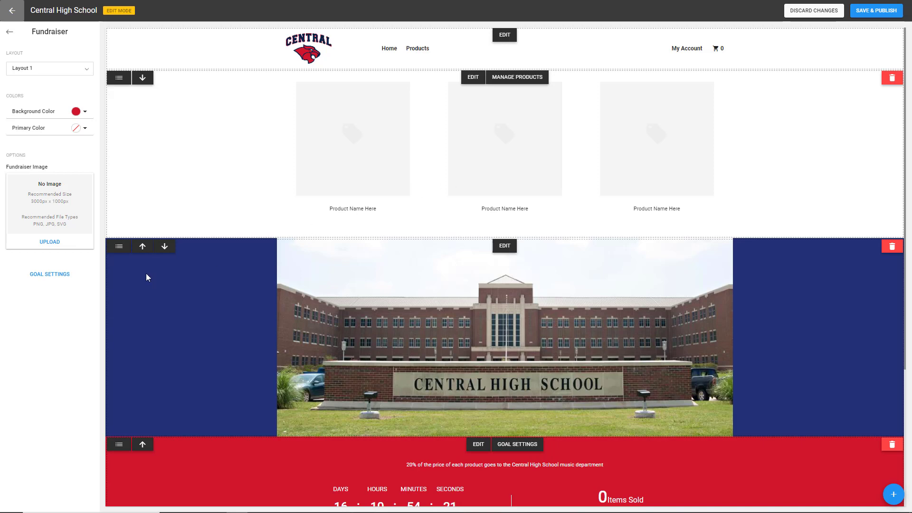
- Move the banner above the Featured Products component, and reorder the components so Featured Products comes after Fundraiser
{"action": "left_click", "coordinate": [144, 246]}
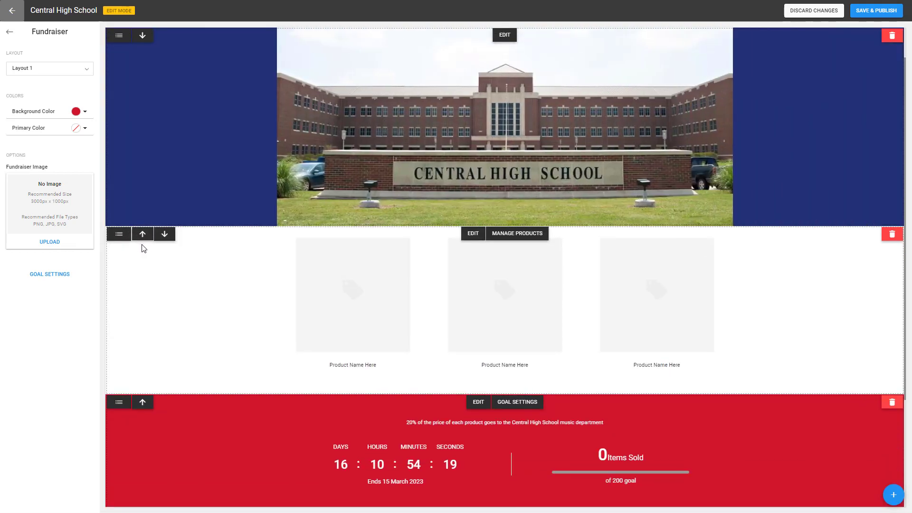
{"action": "left_click", "coordinate": [117, 234]}
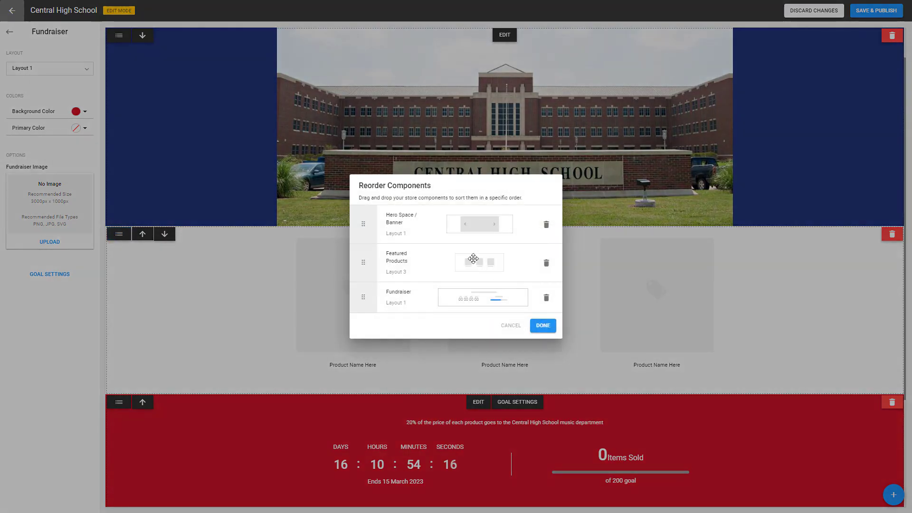
{"action": "left_click_drag", "start_coordinate": [470, 259], "coordinate": [473, 300]}
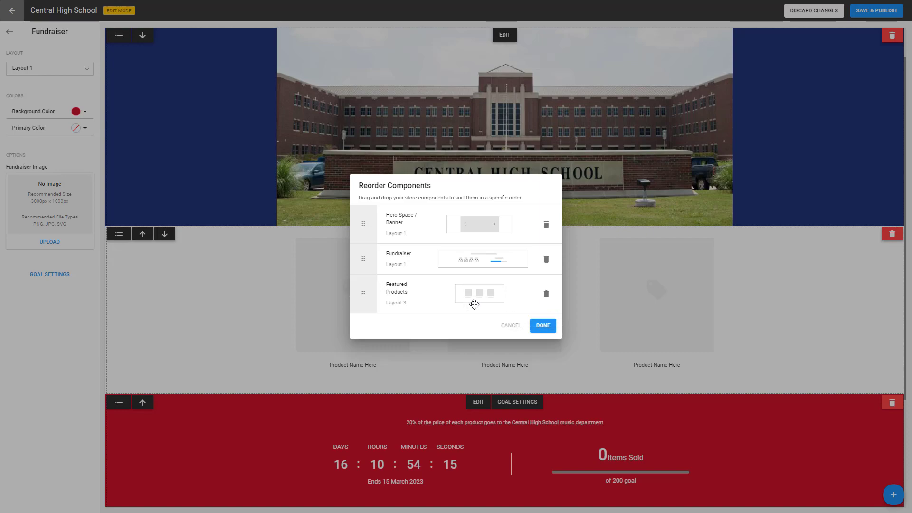
{"action": "left_click", "coordinate": [542, 327]}
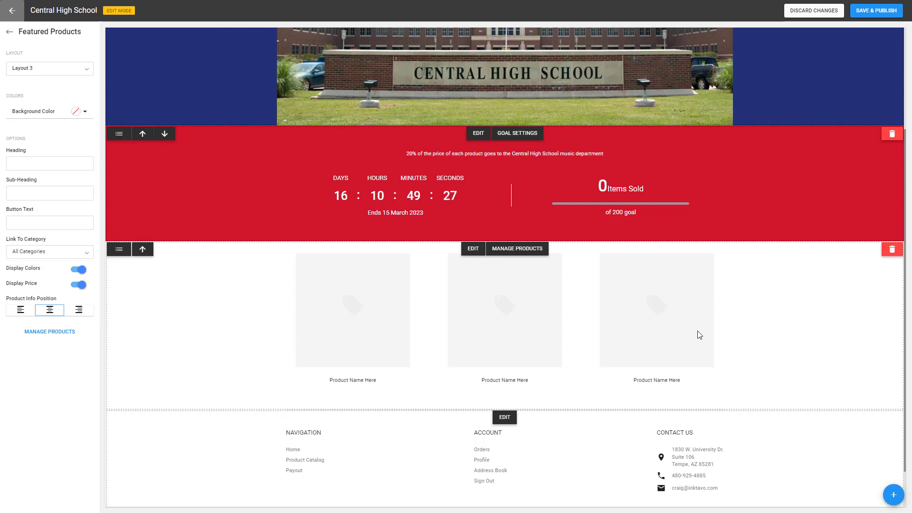
- Feature the Valhalla tumbler, Gildan Ultra Cotton T-shirt and OTTO cap in the Featured Products component, with the T-shirt first
{"action": "left_click", "coordinate": [516, 254]}
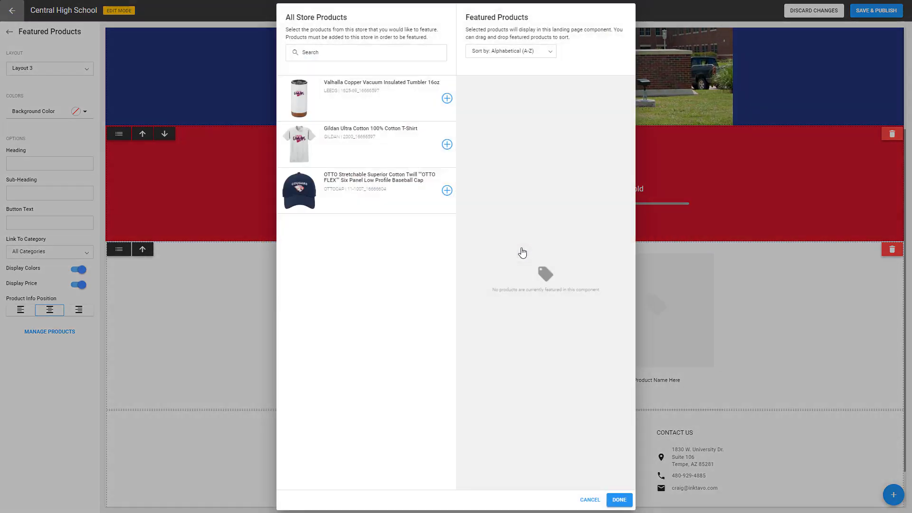
{"action": "left_click", "coordinate": [447, 98]}
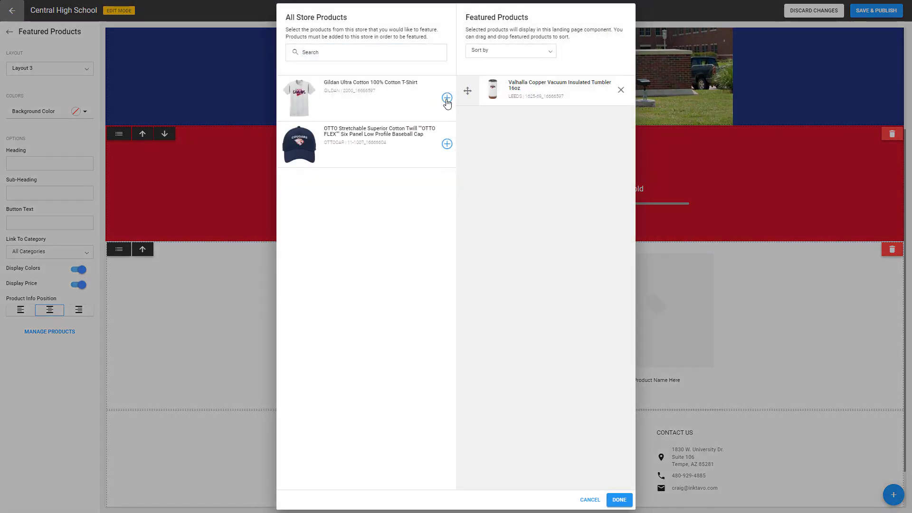
{"action": "left_click", "coordinate": [446, 98]}
{"action": "left_click", "coordinate": [447, 98]}
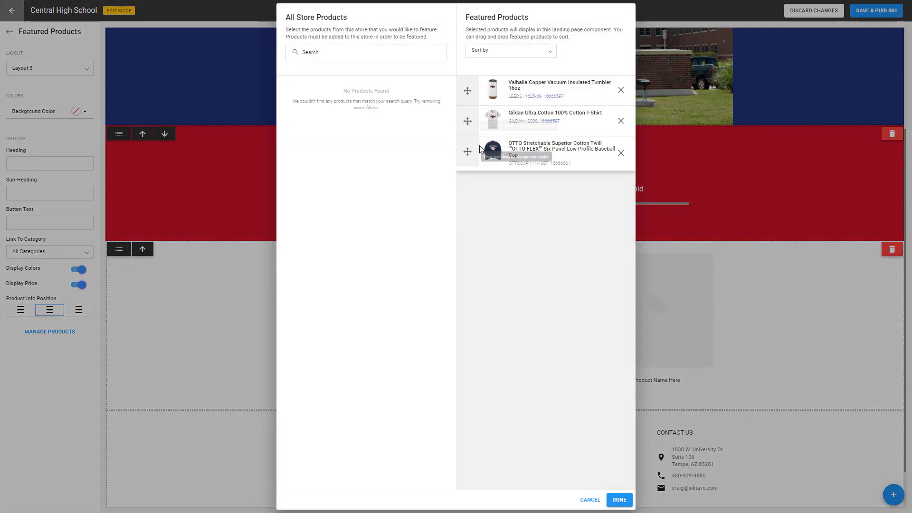
{"action": "left_click_drag", "start_coordinate": [469, 127], "coordinate": [468, 89]}
{"action": "left_click", "coordinate": [619, 499]}
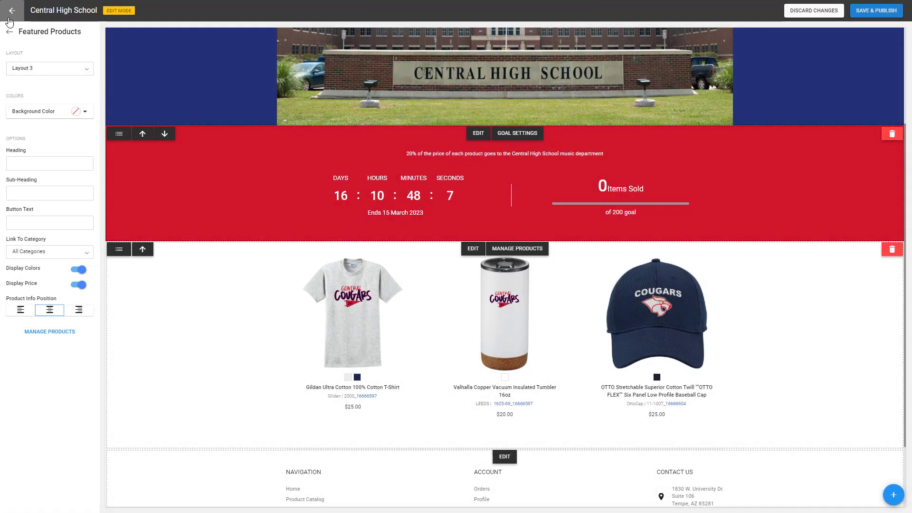
{"action": "left_click", "coordinate": [10, 14]}
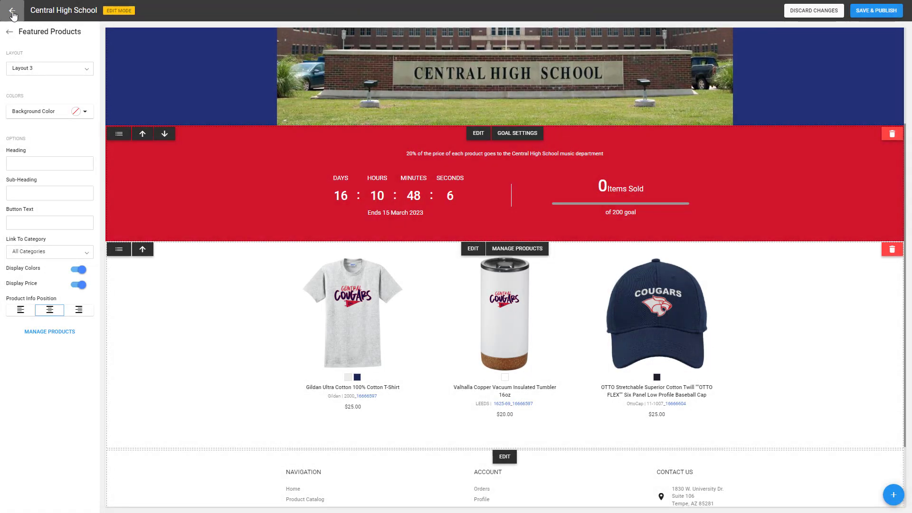